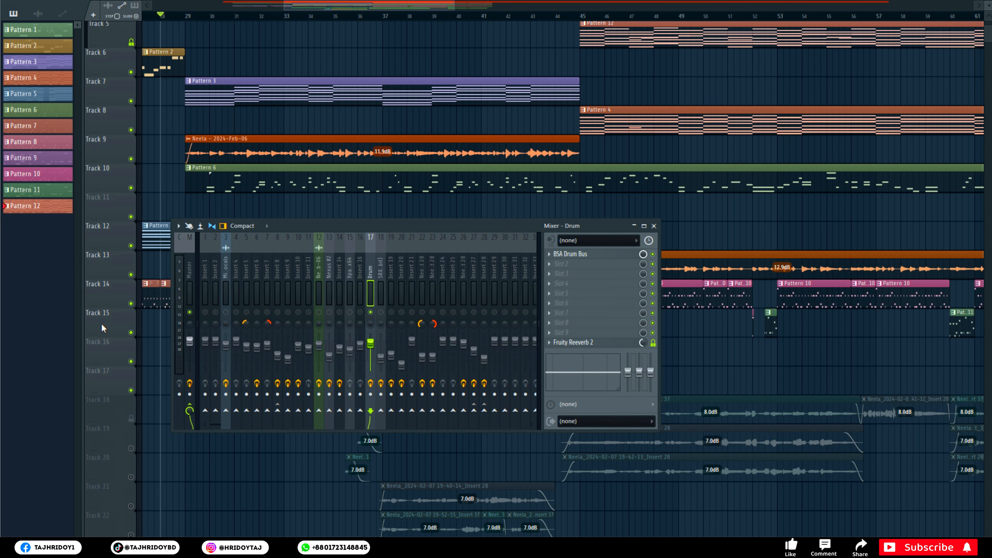
Open the BSA Drum Bus plugin on the Drum mixer track and place its window clear of the track's fader.
left_click(588, 254)
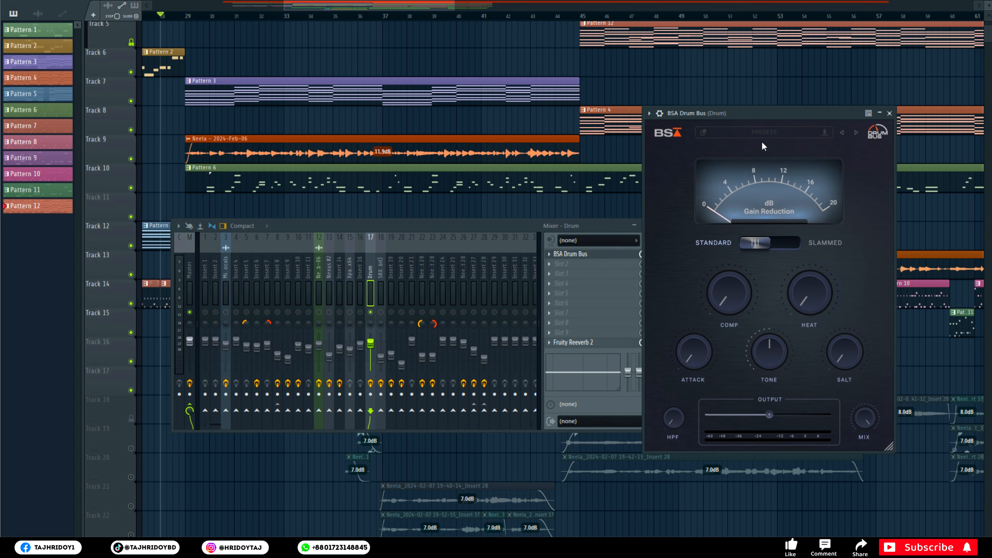
left_click_drag(763, 118, 357, 163)
mouse_move(390, 323)
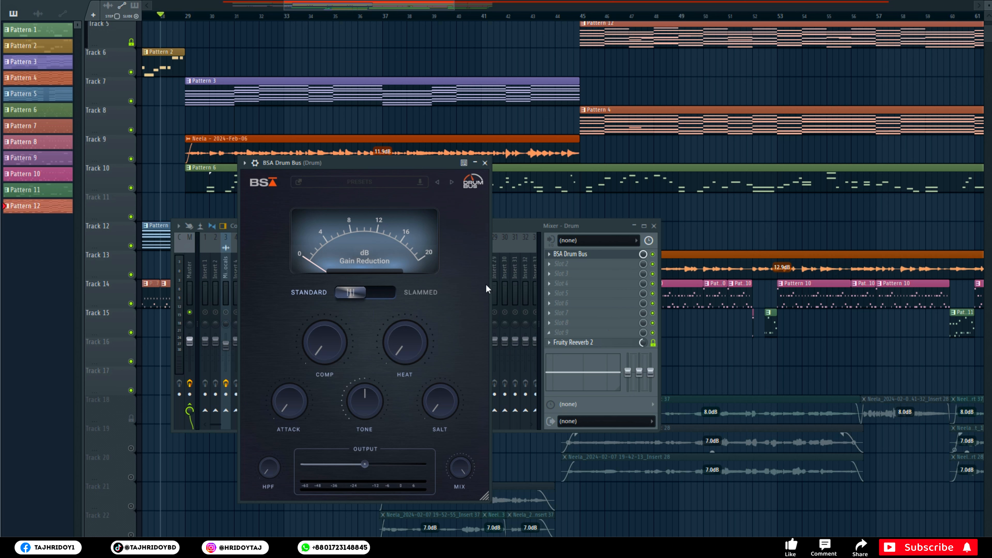
mouse_move(340, 331)
mouse_move(270, 378)
left_click_drag(415, 161, 695, 168)
Play the song briefly with the full mix audible, stop it, and solo the Drum mixer track again.
key("space")
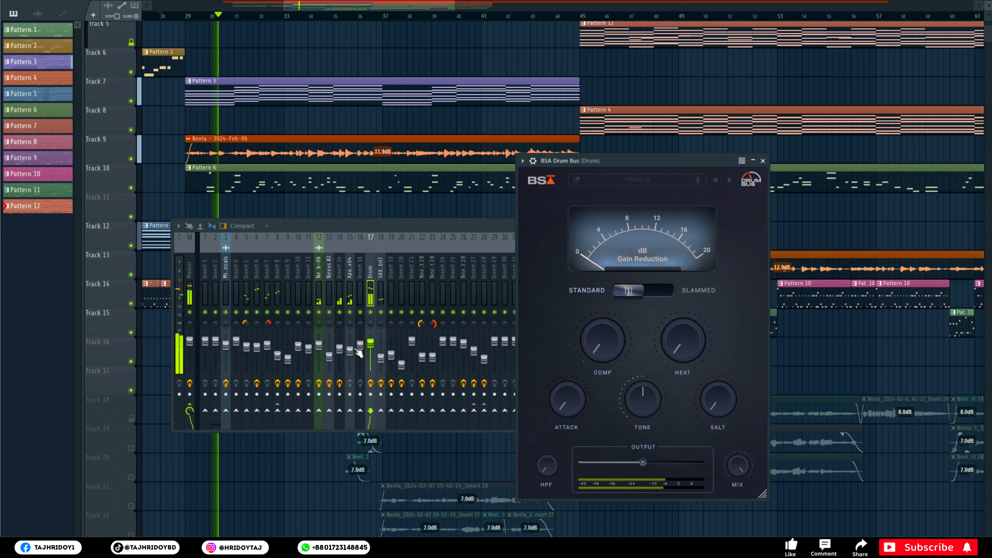
key("space")
left_click(374, 312)
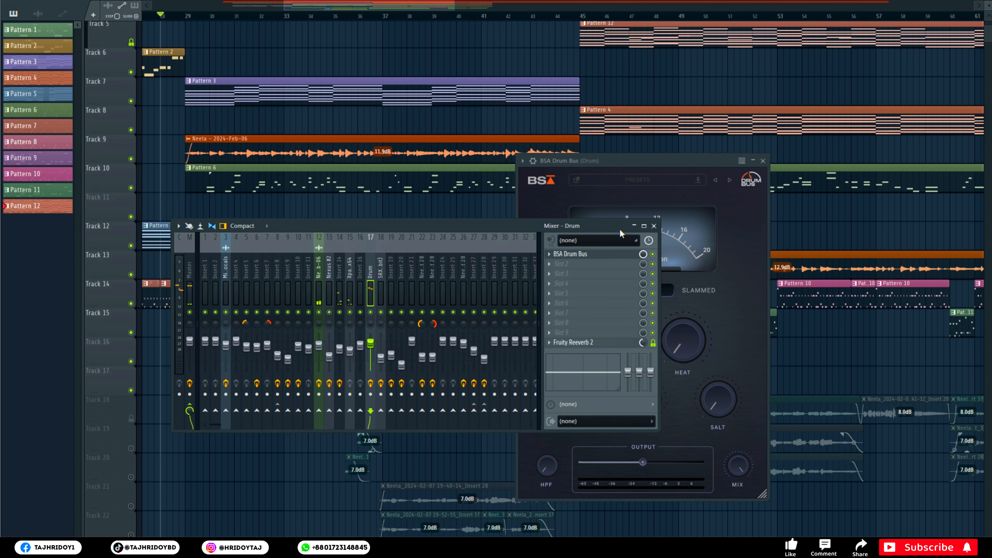
left_click_drag(638, 161, 538, 176)
left_click(377, 318)
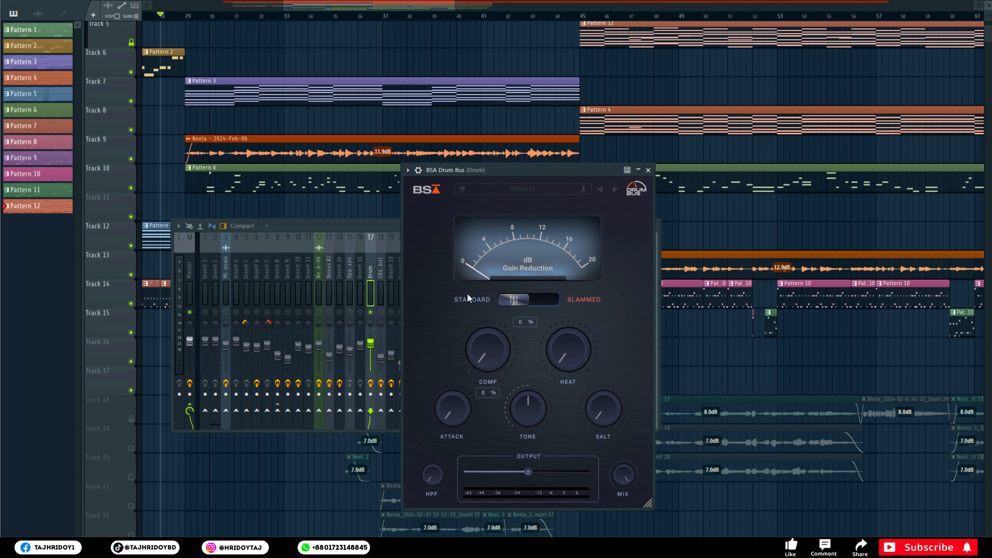
Try the Slammed compression mode in BSA Drum Bus and return it to Standard.
left_click(586, 300)
left_click_drag(504, 302, 552, 301)
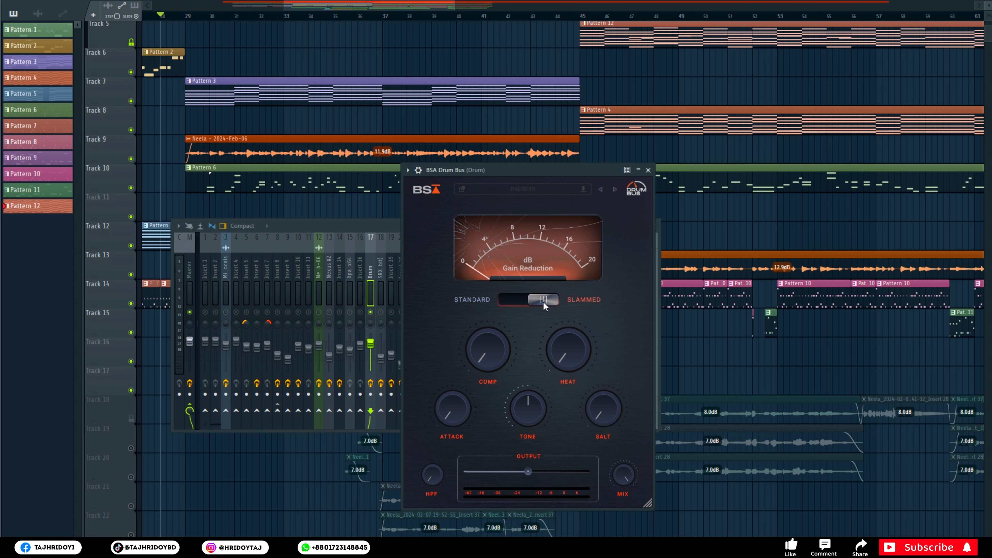
left_click_drag(543, 302, 504, 305)
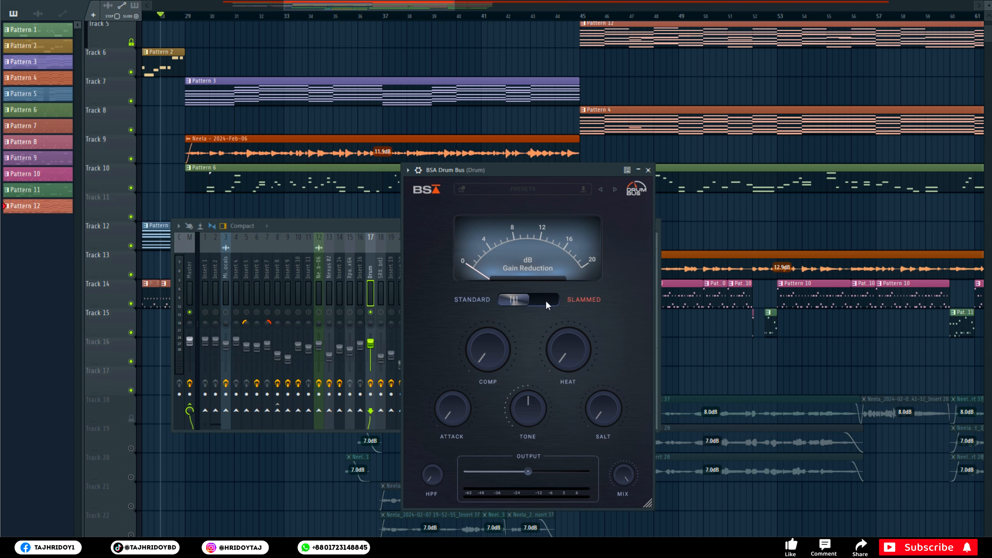
mouse_move(520, 328)
mouse_move(518, 380)
Play the drums from bar 29 and set Comp to 58% and Heat to 68% in BSA Drum Bus.
left_click(186, 19)
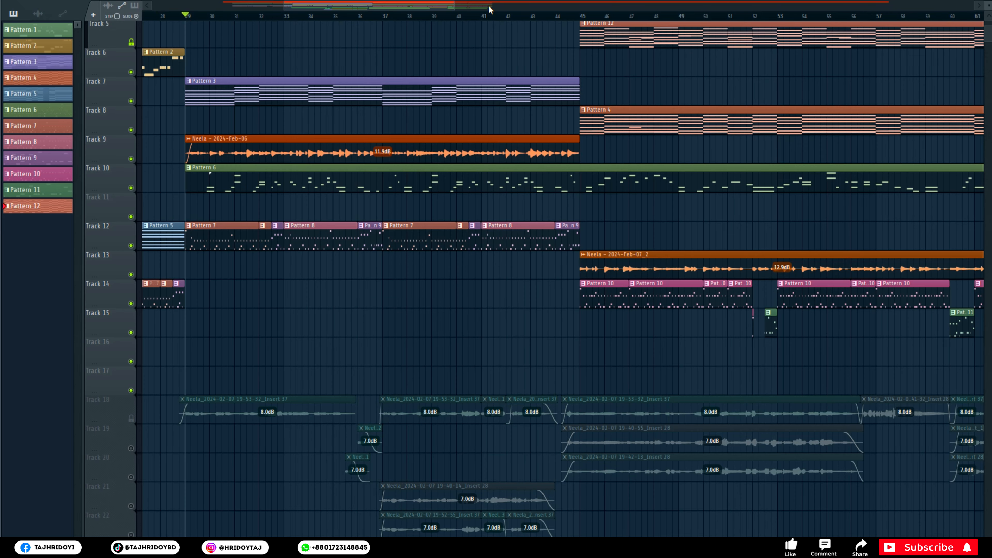
key("F9")
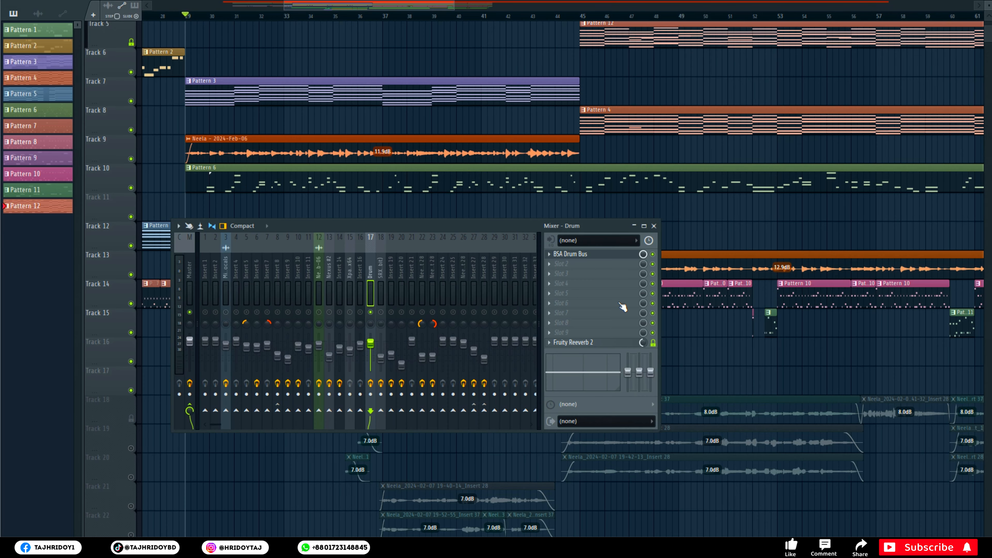
left_click(577, 258)
mouse_move(505, 374)
key("space")
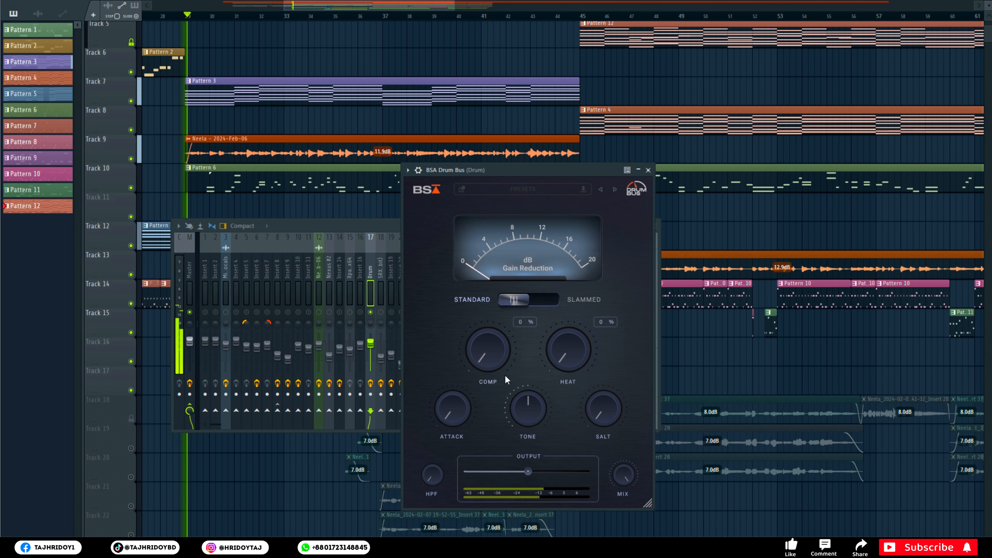
left_click_drag(491, 362, 500, 297)
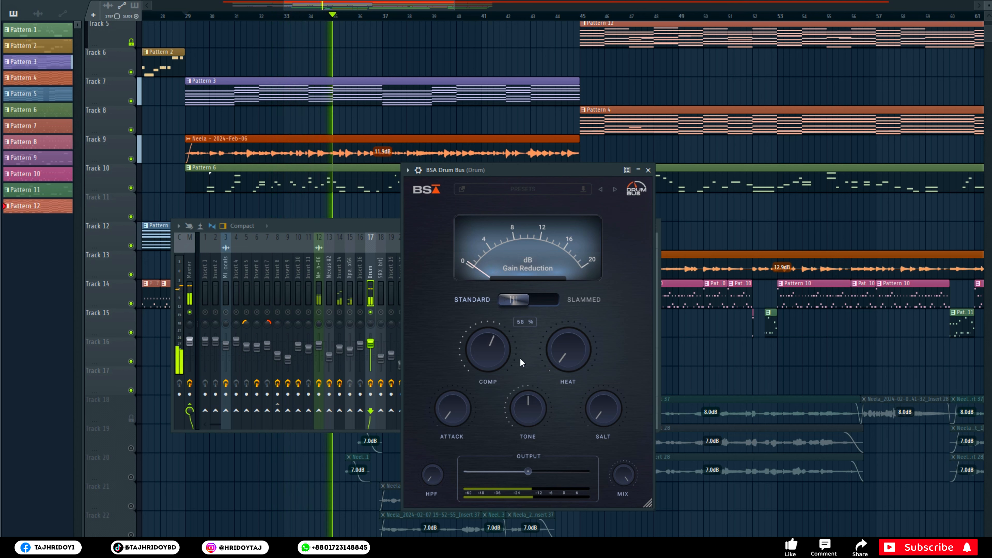
left_click_drag(567, 358, 581, 306)
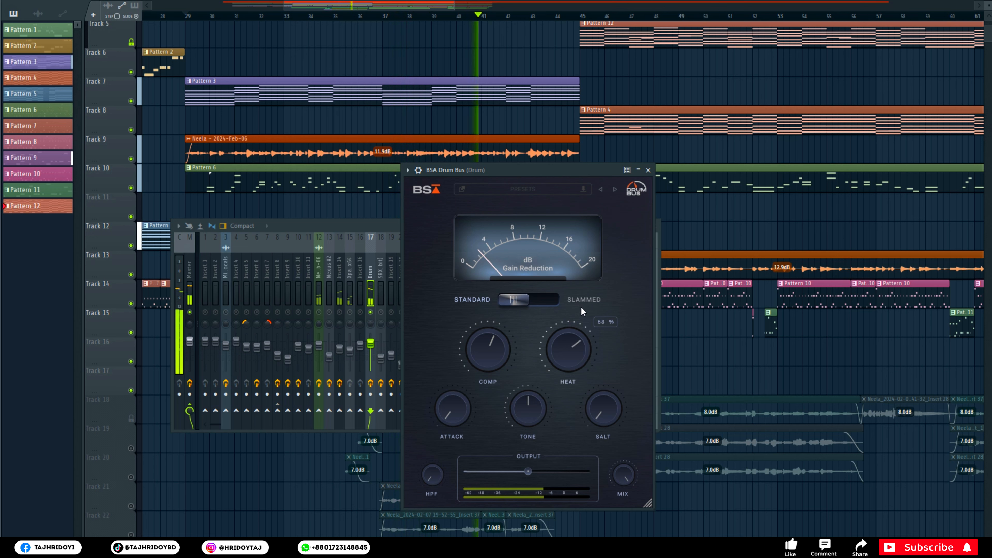
Try Attack at 9% and 74%, Salt at 68% and 41%, and Tone at 28% while the drums play.
mouse_move(459, 425)
left_mouse_down()
mouse_move(468, 359)
mouse_move(470, 421)
left_mouse_up()
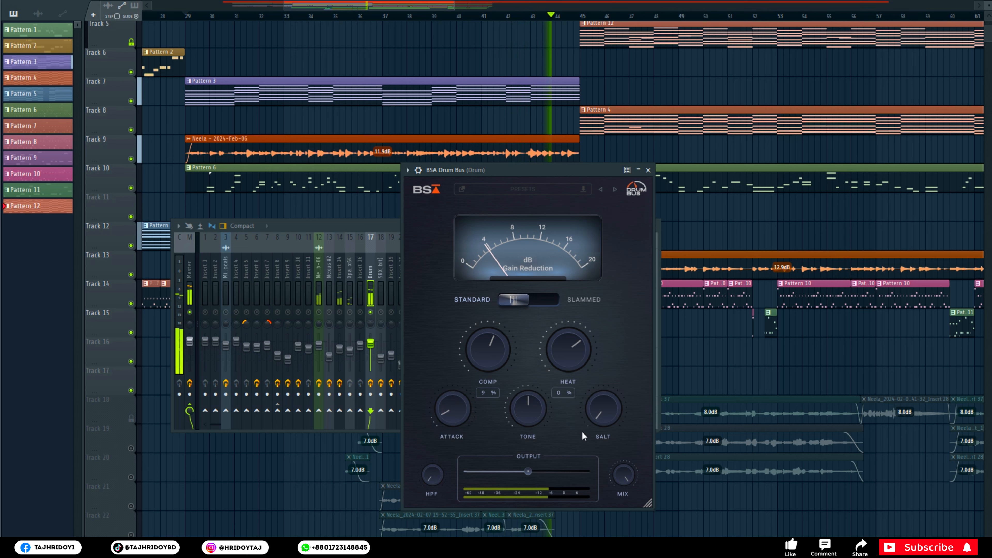
left_click_drag(597, 422, 630, 355)
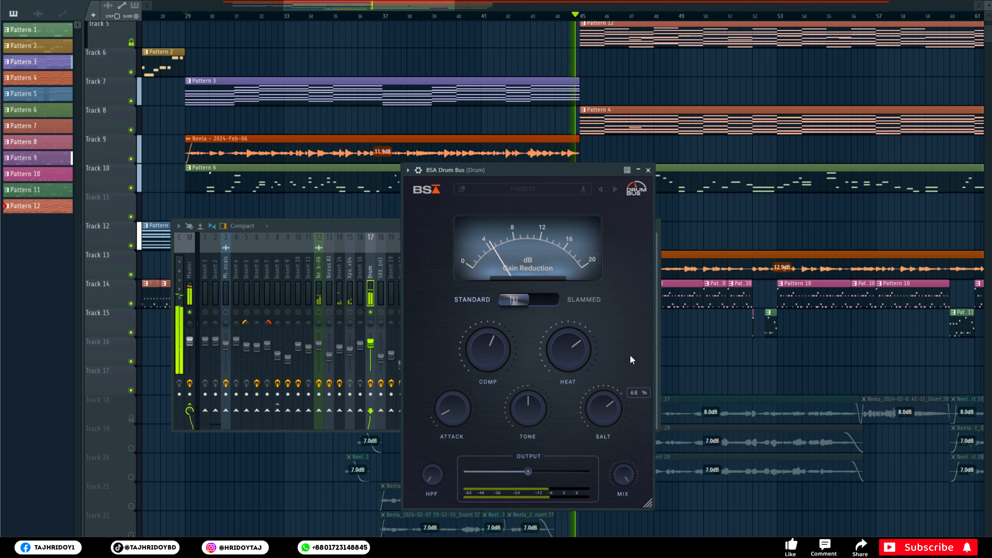
mouse_move(599, 404)
left_mouse_down()
mouse_move(608, 511)
mouse_move(592, 444)
mouse_move(605, 410)
left_mouse_up()
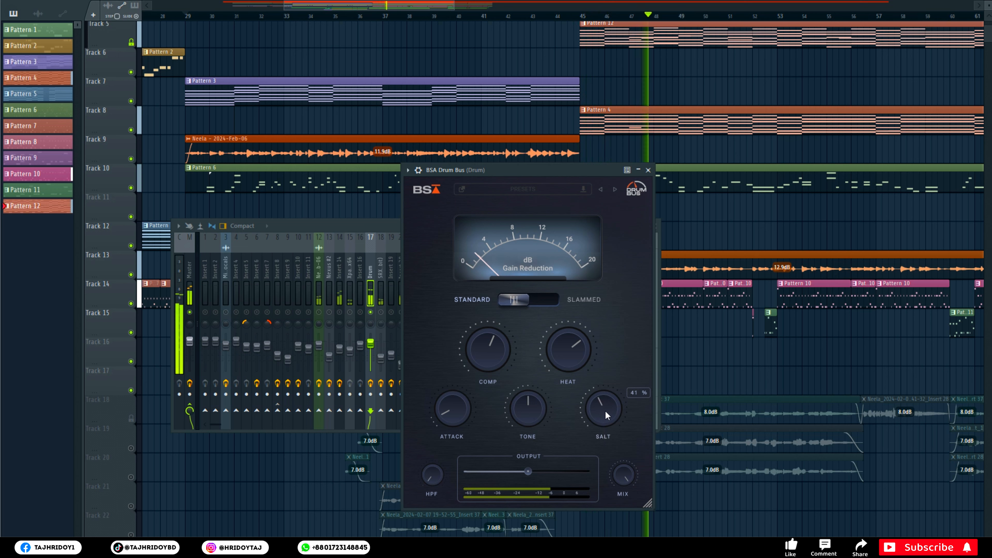
mouse_move(515, 425)
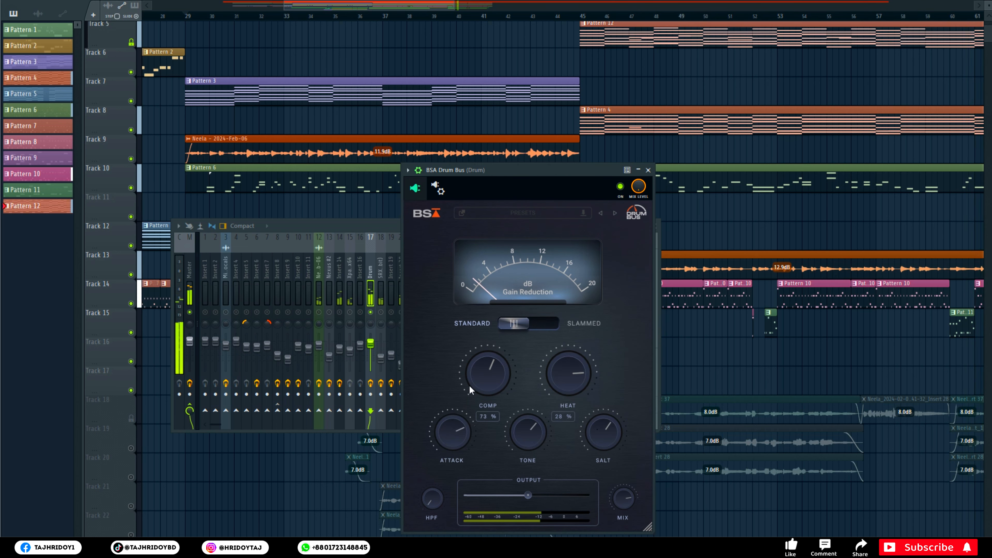
left_click_drag(469, 386, 471, 394)
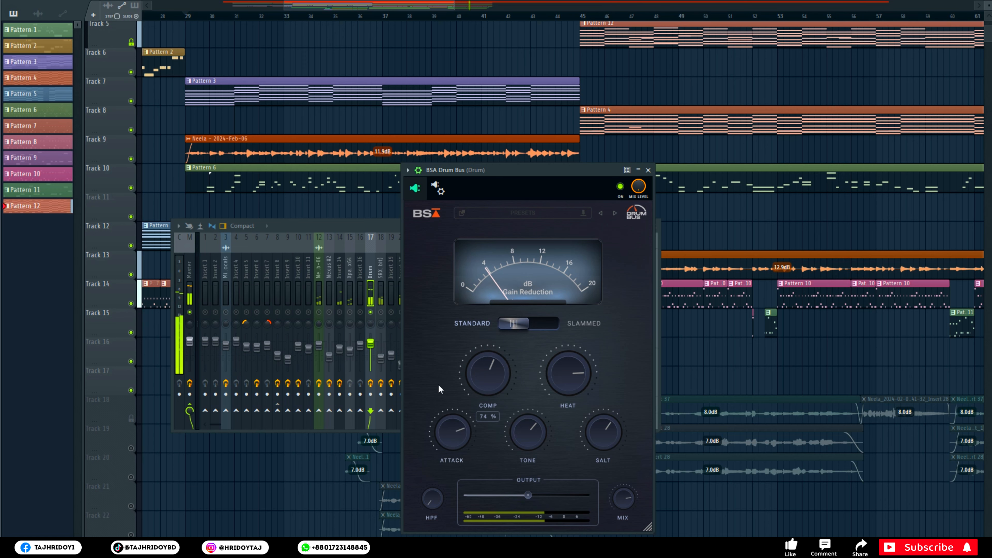
Restart playback near bar 30, reopen BSA Drum Bus, and lower Salt and Heat to 0% and Attack to 34%.
left_click(227, 18)
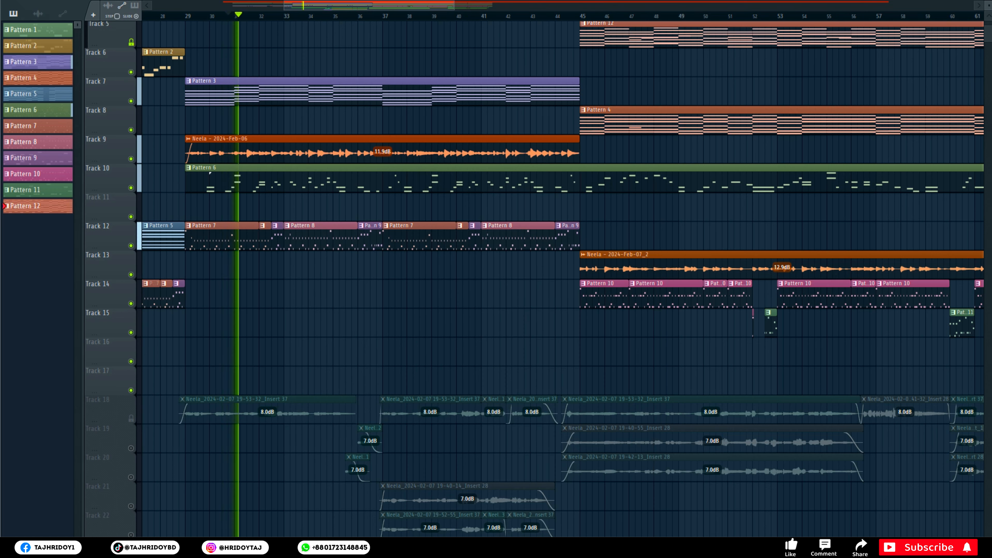
key("F9")
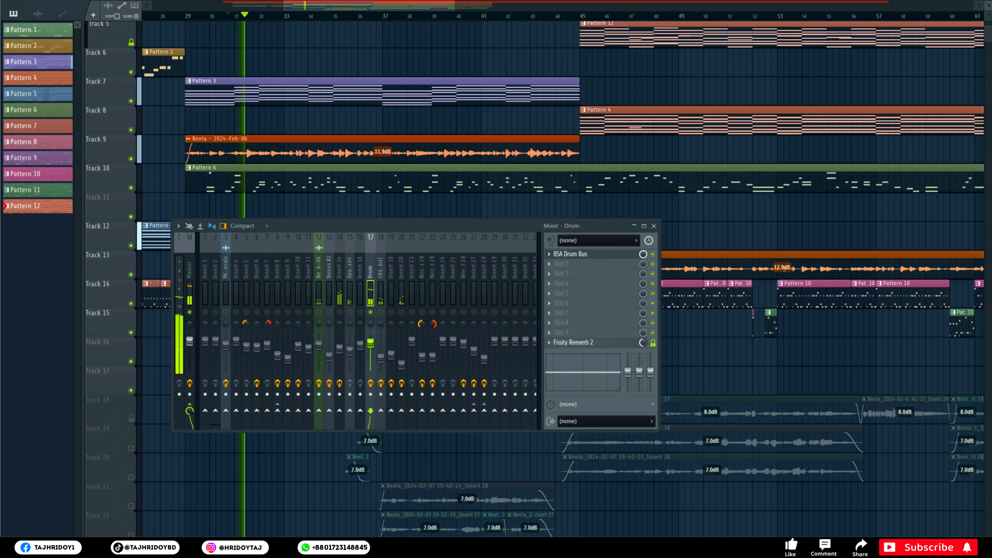
left_click(586, 255)
left_click_drag(604, 431, 604, 517)
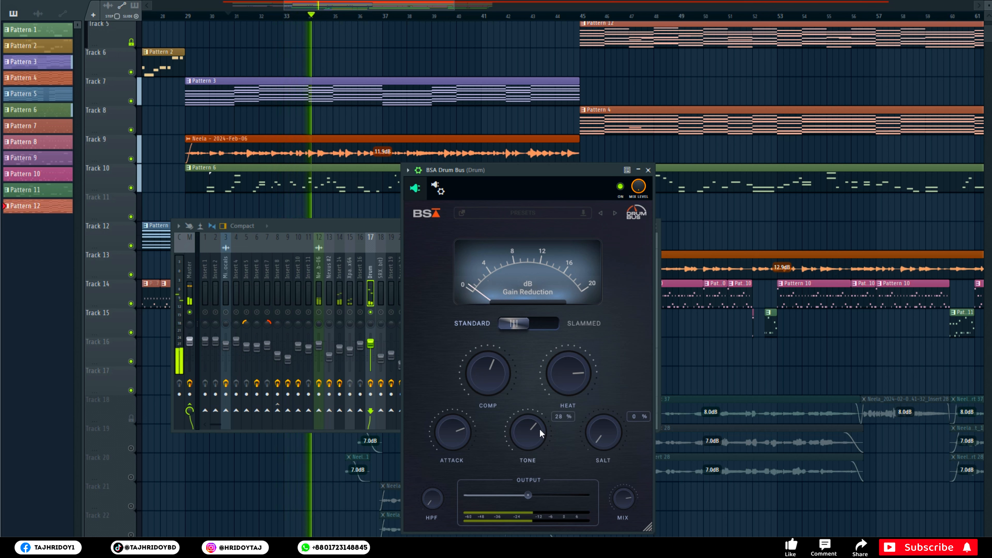
left_click_drag(557, 379, 588, 518)
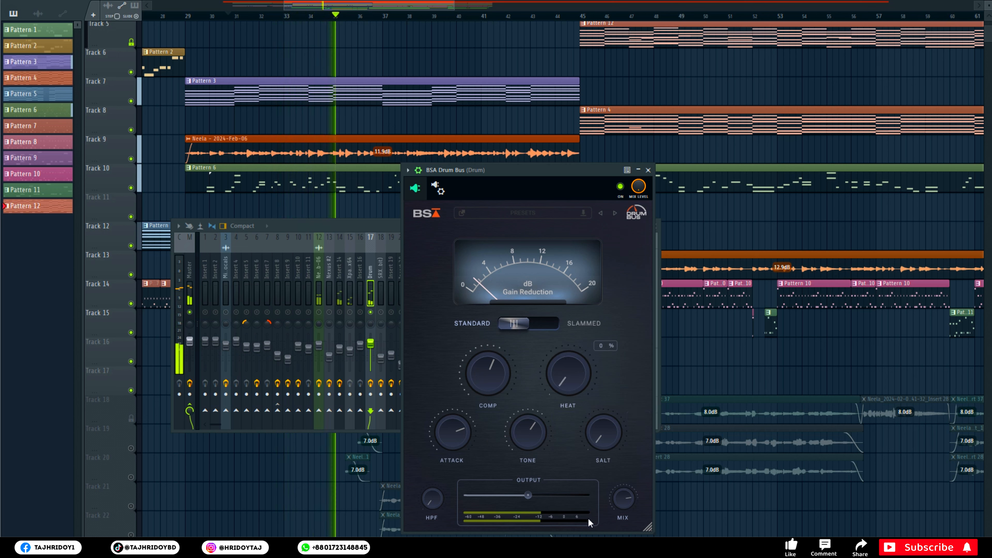
left_click_drag(479, 453, 482, 498)
Set Heat to 28%, Tone to 6% and Comp to 63%, and raise Salt to about the middle of its range.
left_click_drag(580, 395, 572, 361)
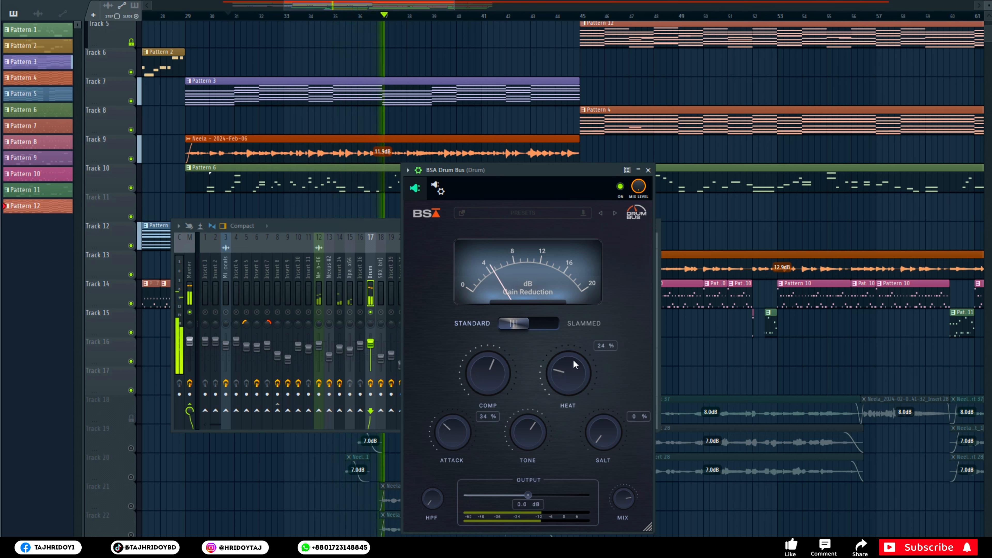
left_click_drag(628, 447, 604, 387)
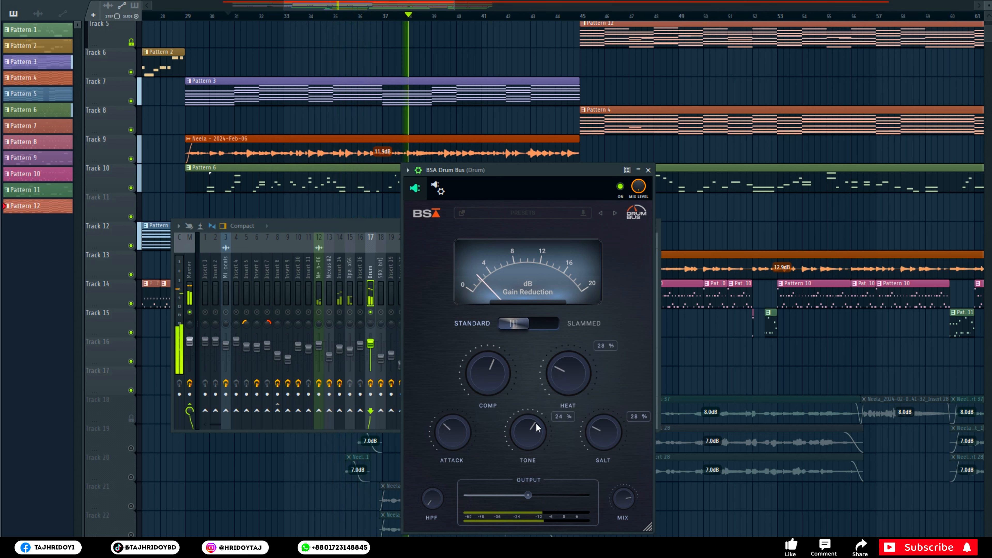
left_click_drag(536, 422, 600, 418)
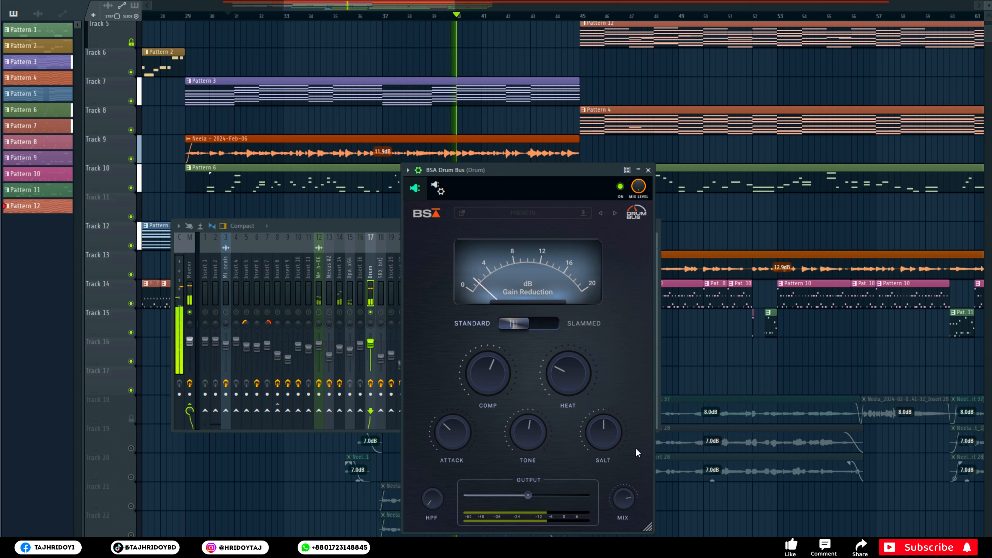
left_click_drag(493, 392, 497, 383)
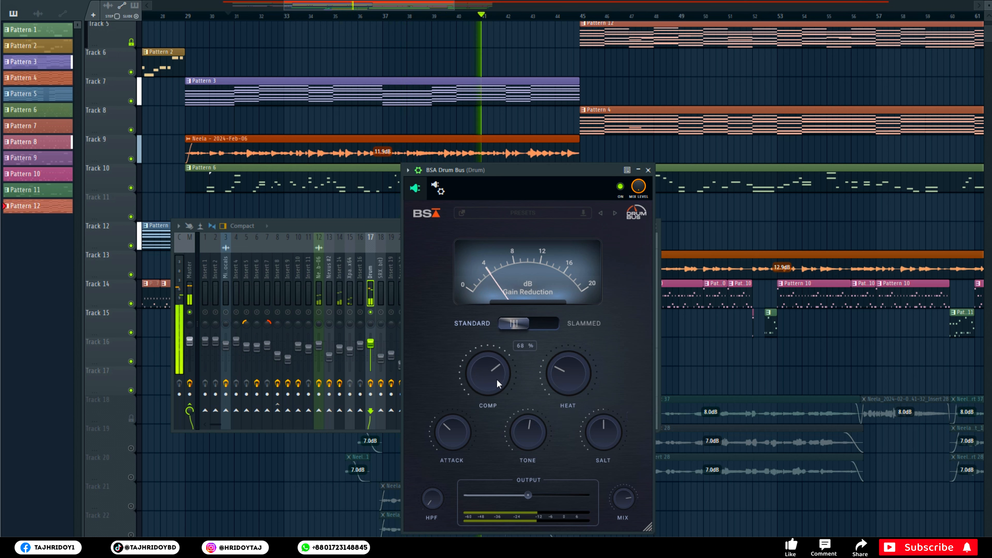
left_click_drag(497, 380, 496, 384)
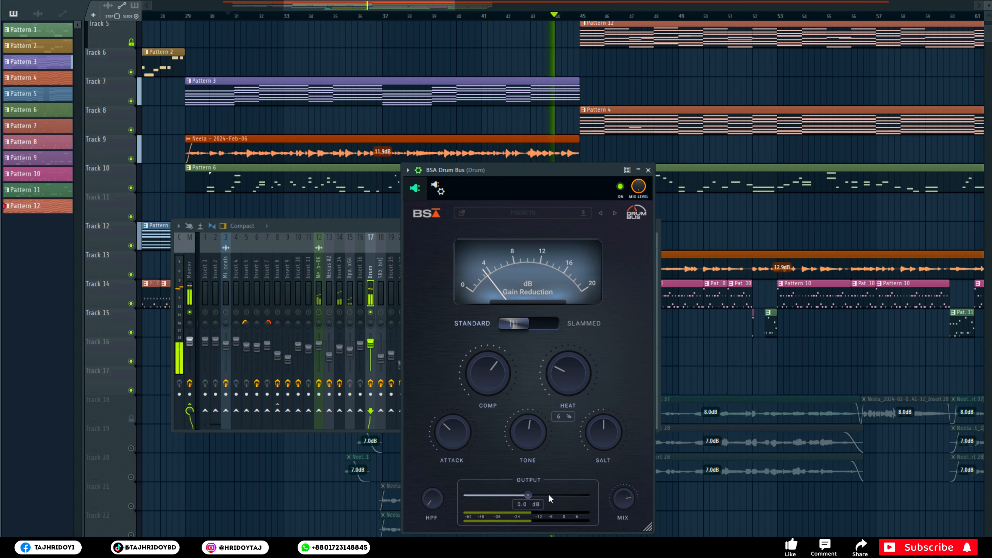
Stop playback, reopen BSA Drum Bus from the Drum mixer track, and review its Comp, Heat, Attack and Tone settings.
key("F12")
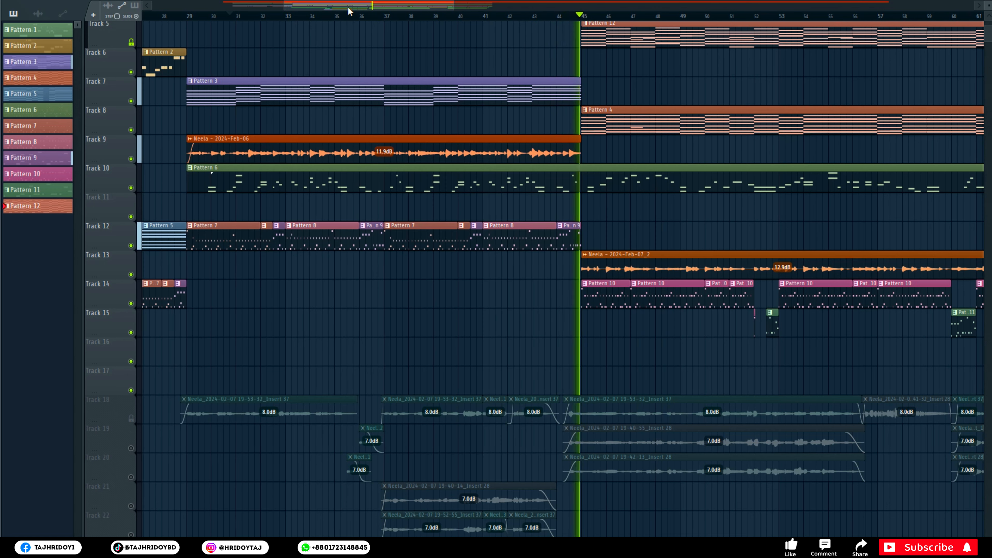
key("space")
key("F9")
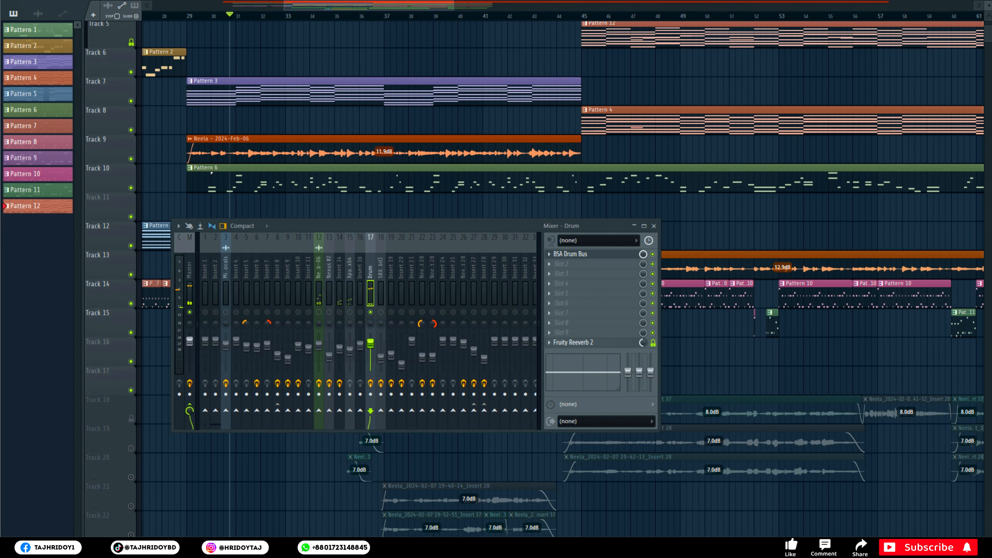
left_click(582, 255)
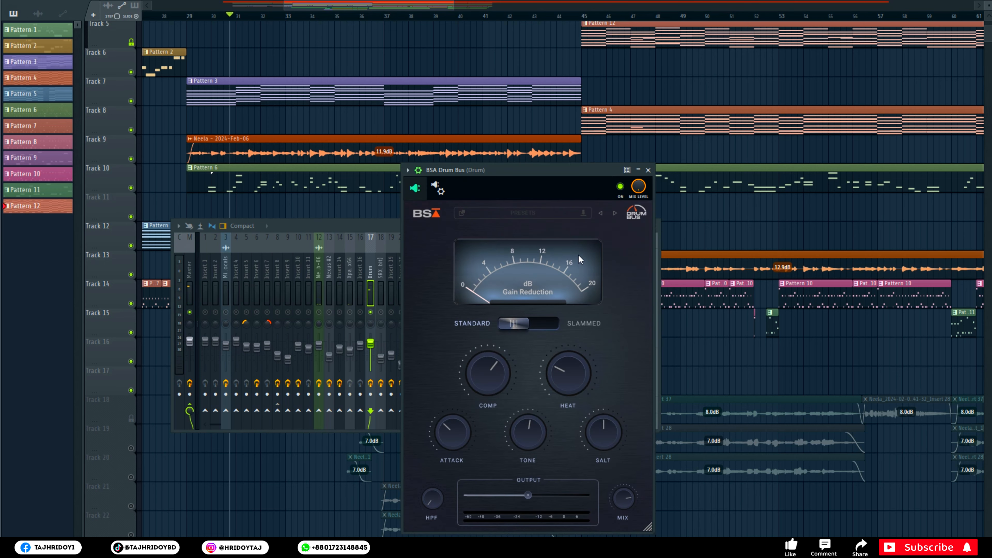
mouse_move(490, 371)
mouse_move(548, 375)
mouse_move(451, 436)
mouse_move(519, 442)
Play the drums and compare dry with processed sound by setting Mix to 0%, restoring it, and switching the plugin off and on.
key("space")
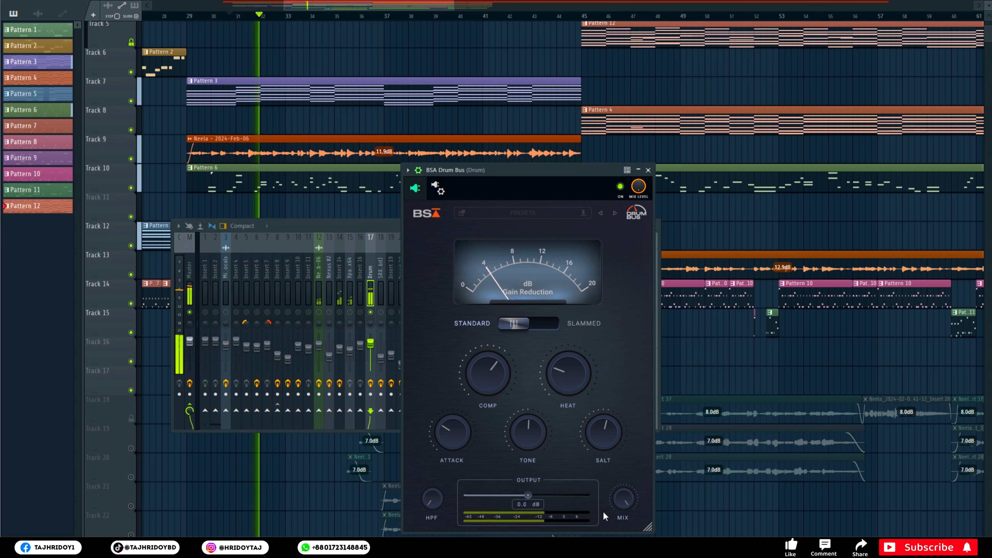
mouse_move(623, 508)
left_mouse_down()
mouse_move(624, 551)
mouse_move(627, 508)
left_mouse_up()
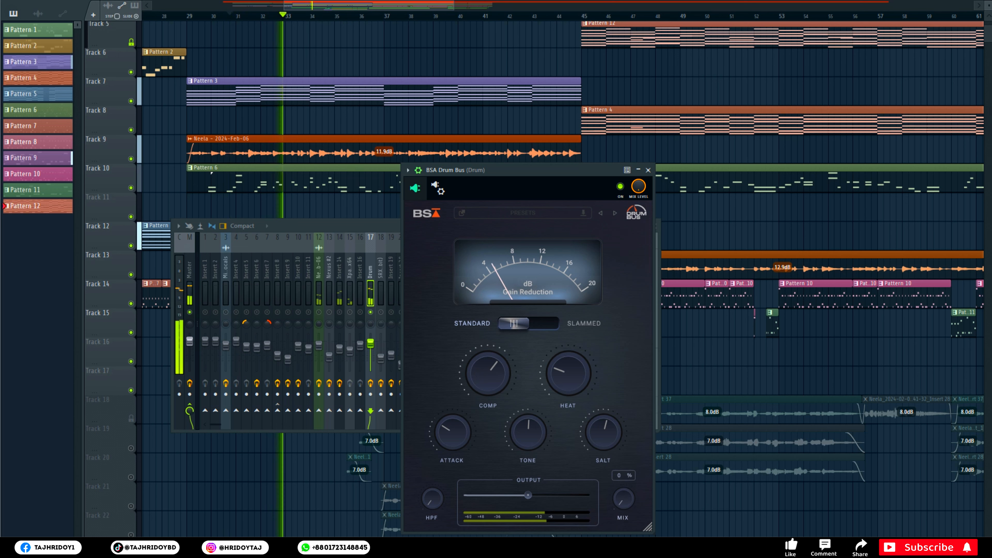
double_click(627, 509)
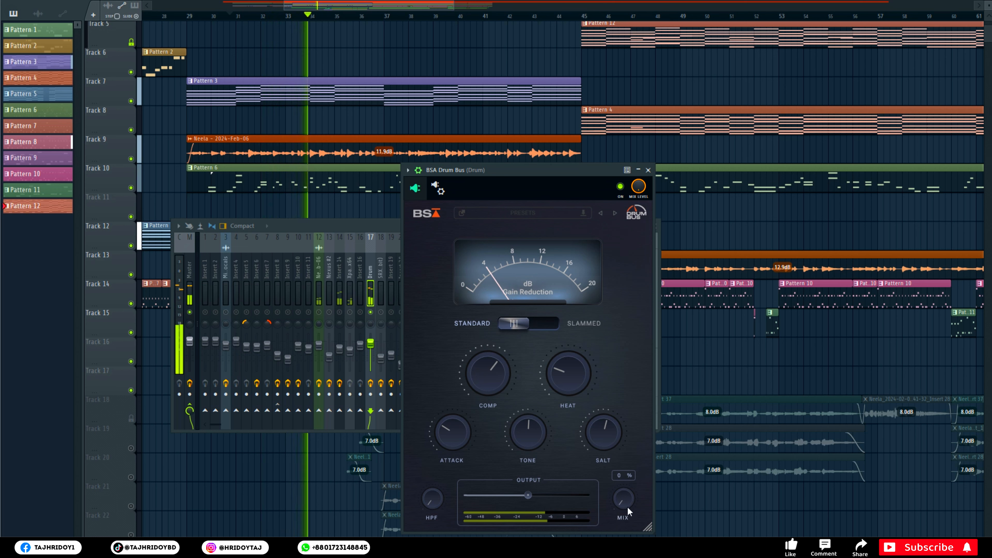
left_click(621, 187)
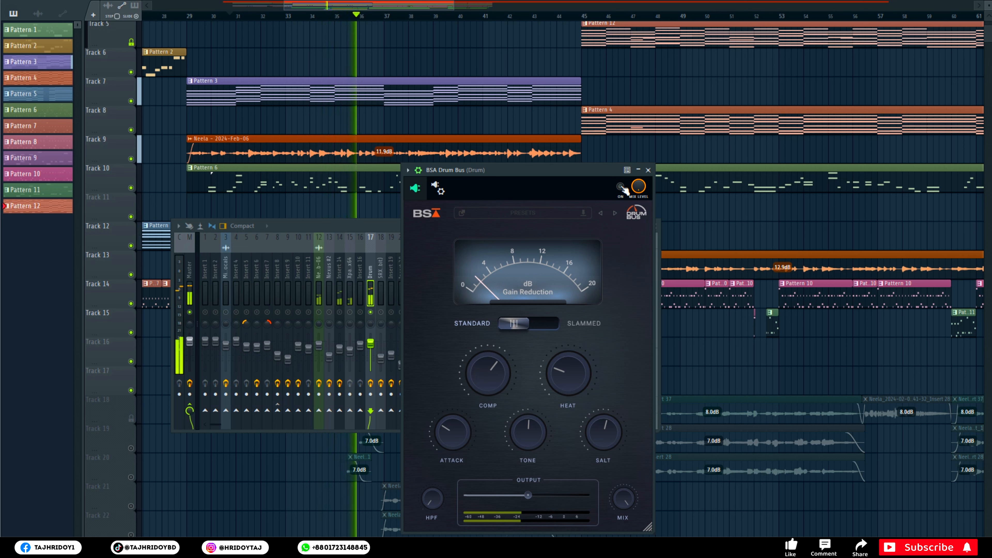
left_click(621, 187)
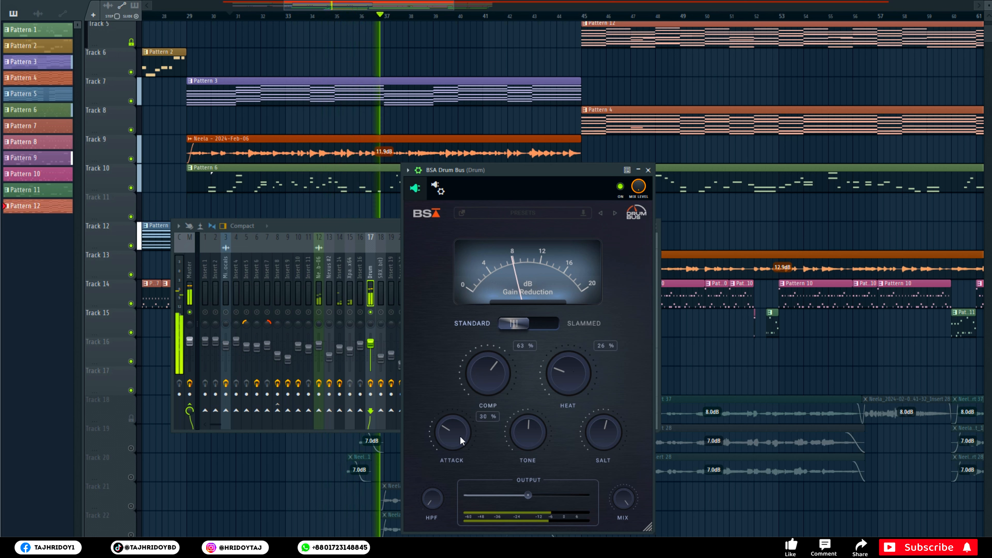
Raise the drum bus Attack to 63%.
left_click_drag(454, 432, 463, 403)
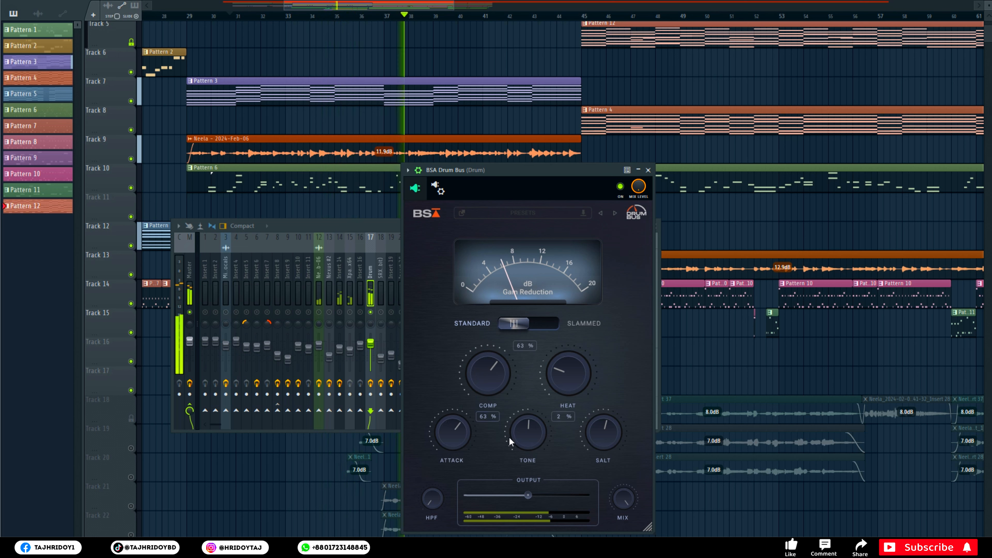
Raise Tone slightly, then set Salt to 65% and Heat to 38% on the drum bus.
left_click_drag(509, 436, 521, 428)
left_click_drag(602, 436, 603, 429)
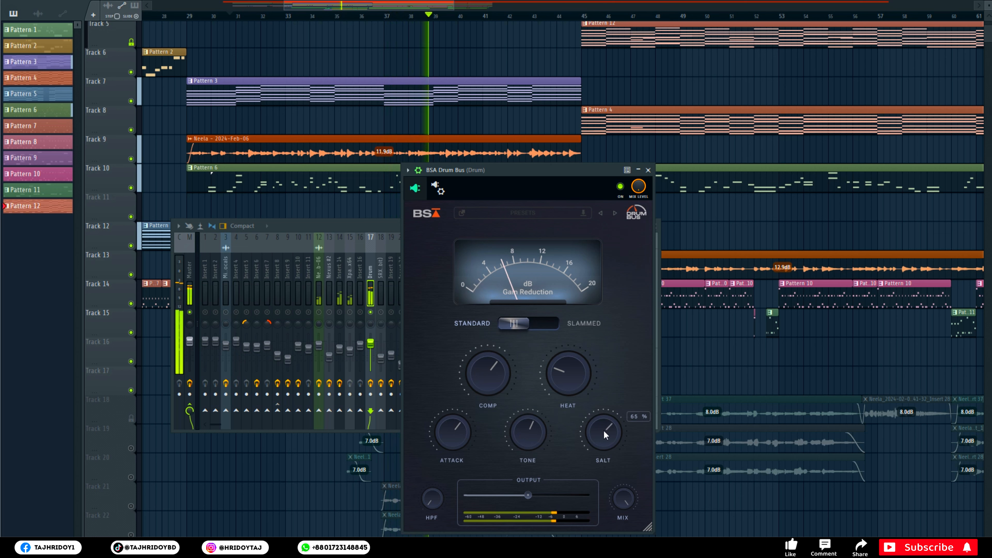
left_click_drag(571, 374, 571, 366)
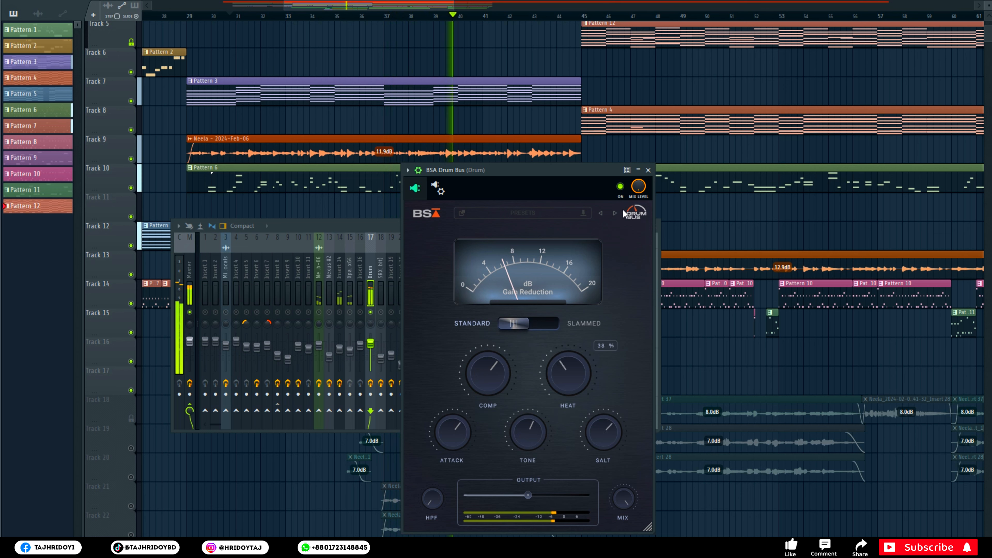
Compare the drums with the plugin bypassed and active, and audition Slammed mode before returning to Standard.
left_click(621, 187)
left_click(539, 322)
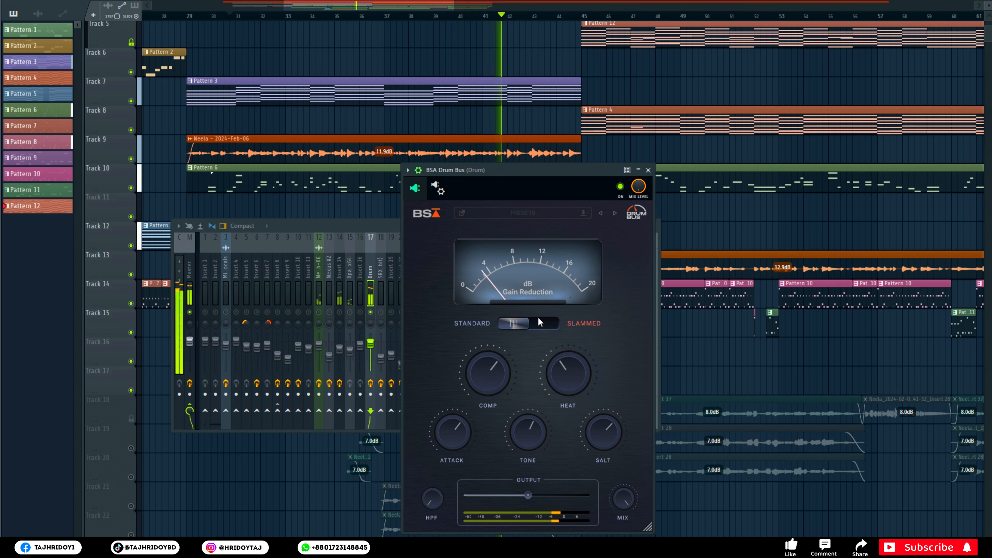
left_click(520, 325)
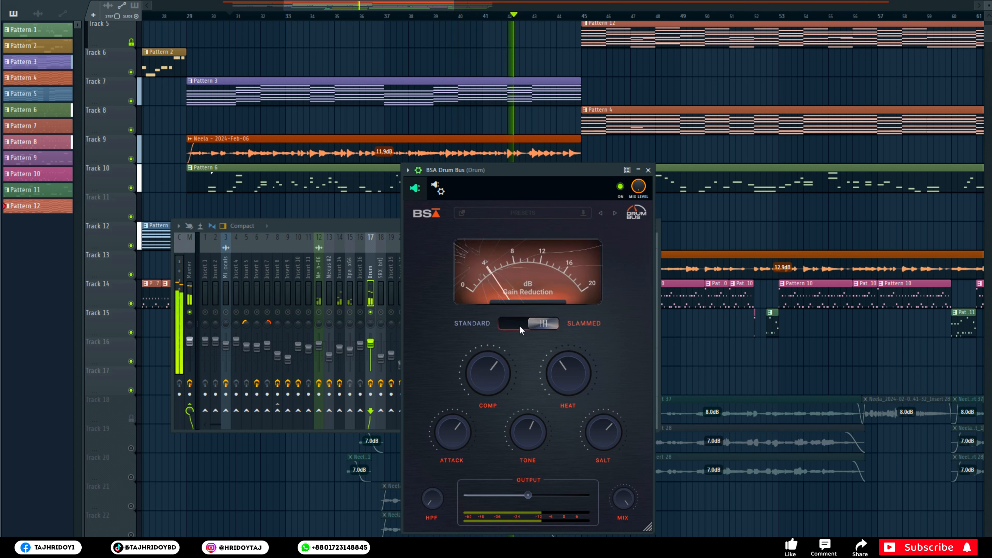
left_click(535, 324)
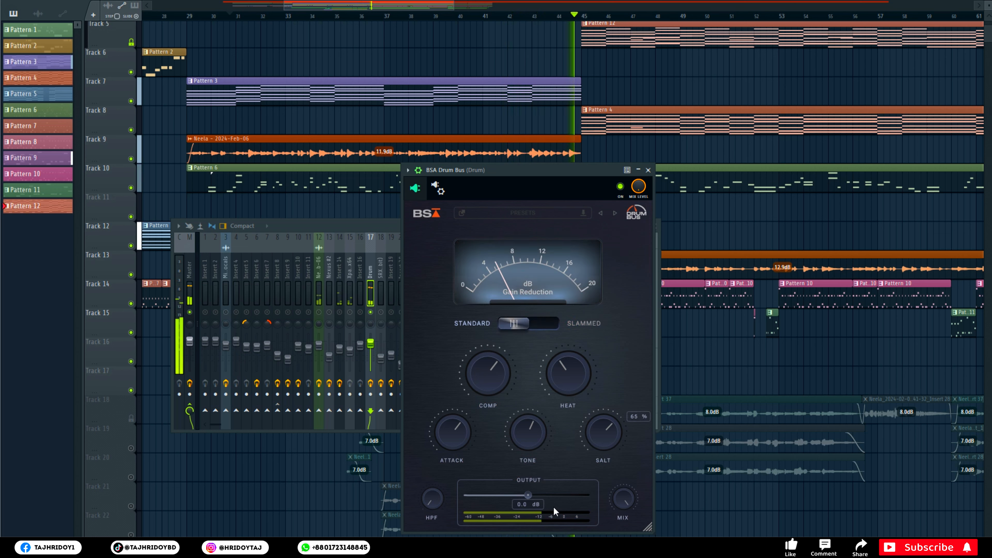
Set the drum bus Mix to 63%, stop playback and close the plugin window.
left_click_drag(623, 502, 623, 538)
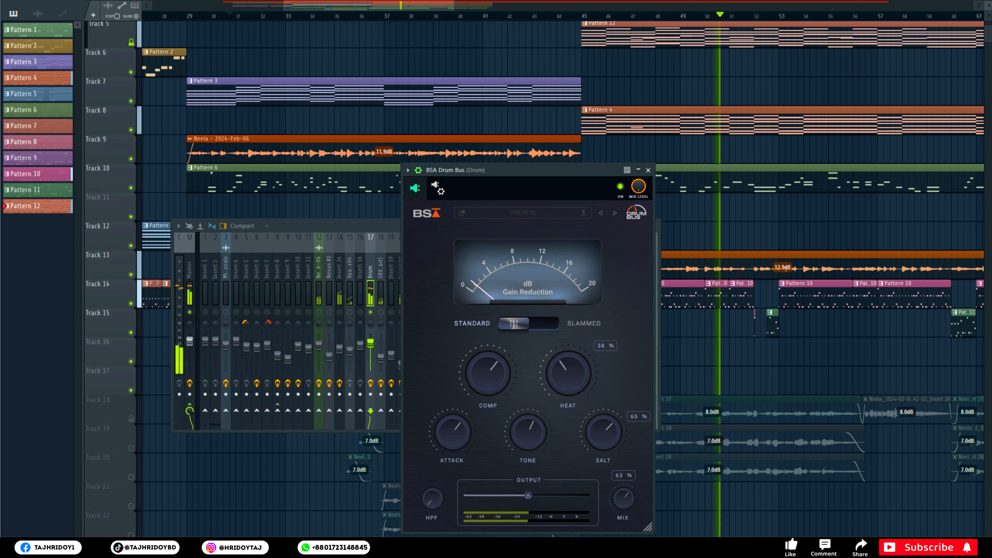
key("space")
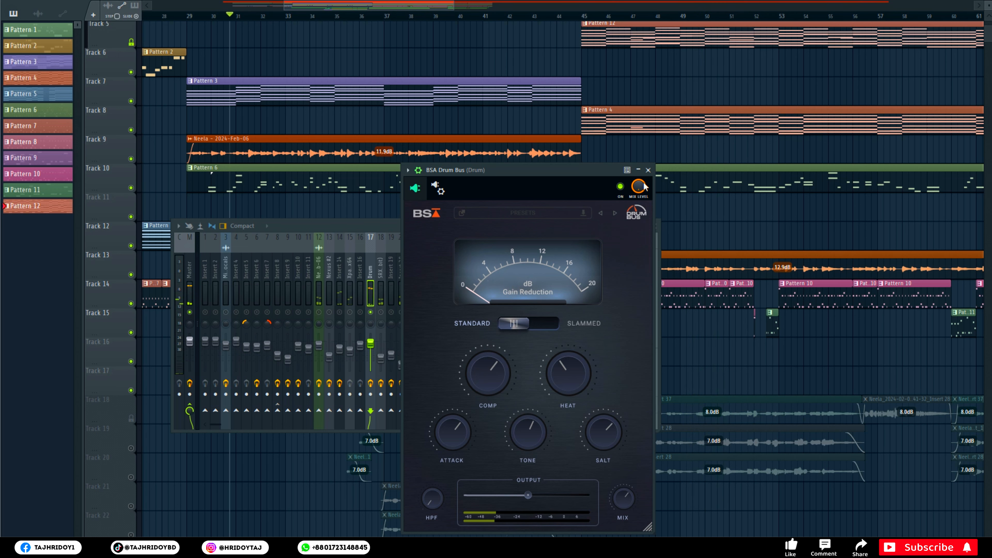
left_click(648, 170)
Unsolo the Drum mixer track and play the full arrangement from about bar 44.
right_click(371, 313)
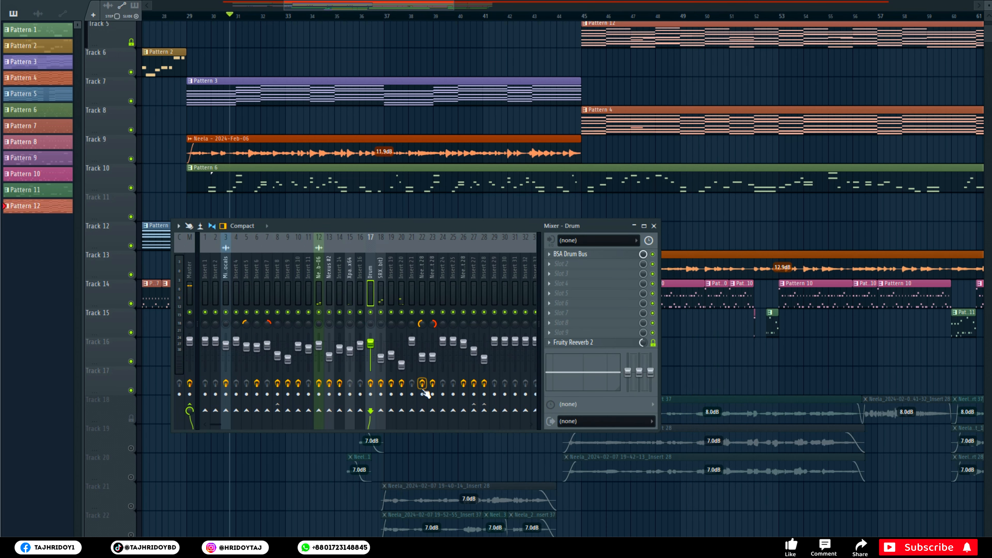
left_click(553, 15)
key("space")
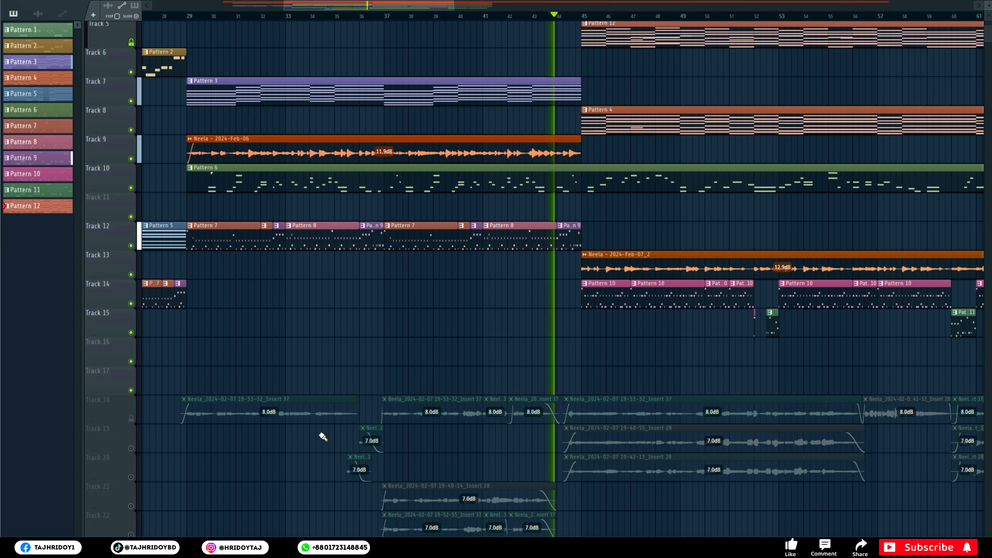
scroll(337, 24, "down", 4)
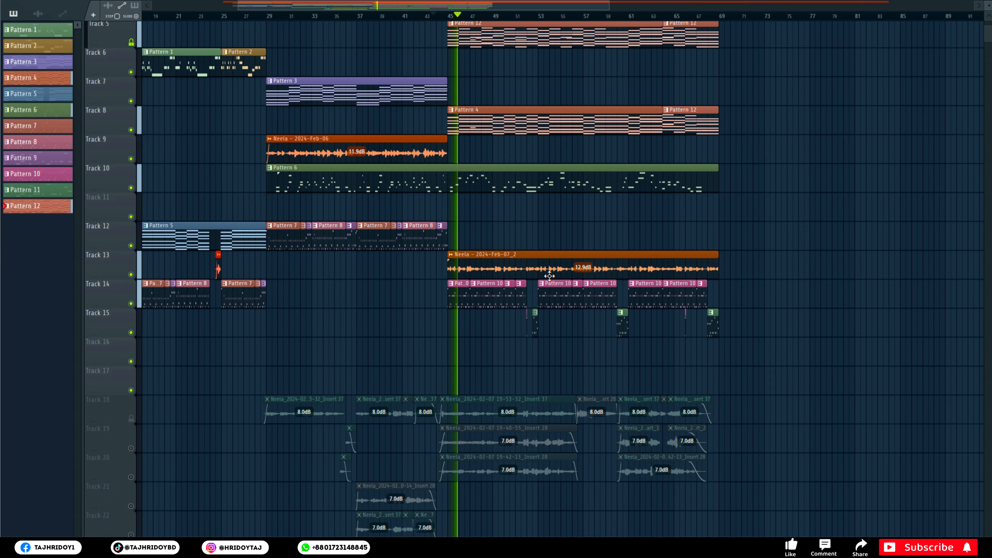
scroll(393, 325, "up", 1)
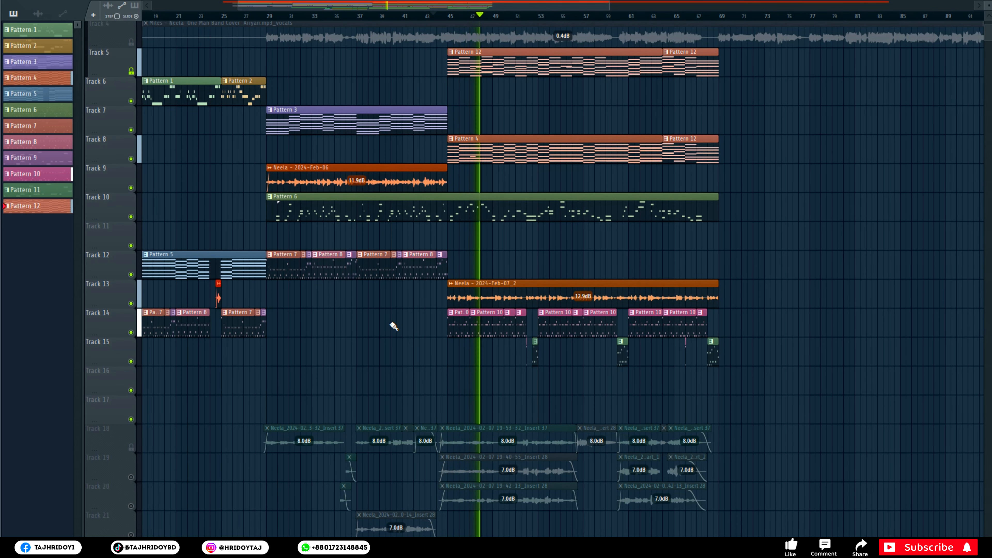
scroll(394, 325, "down", 1)
scroll(394, 325, "down", 1)
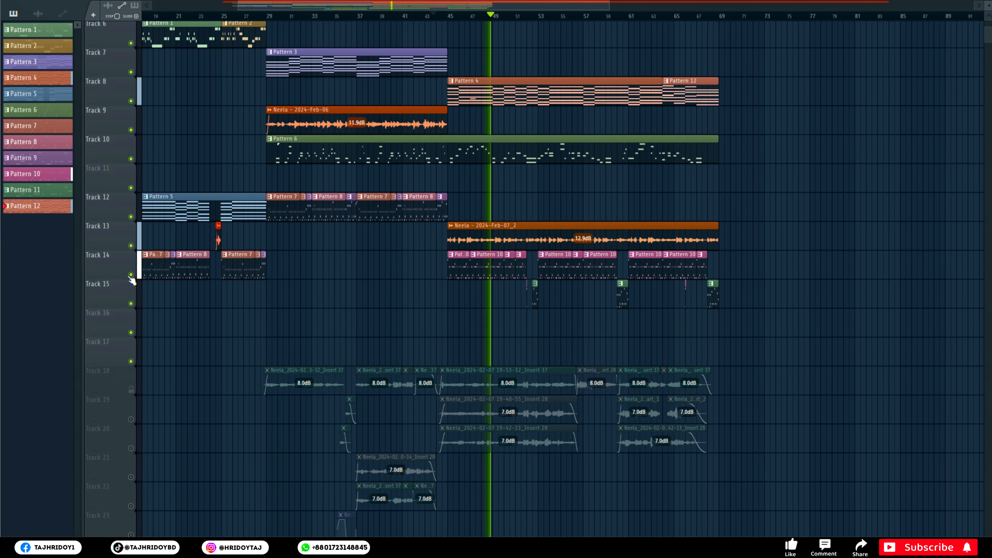
scroll(145, 278, "up", 1)
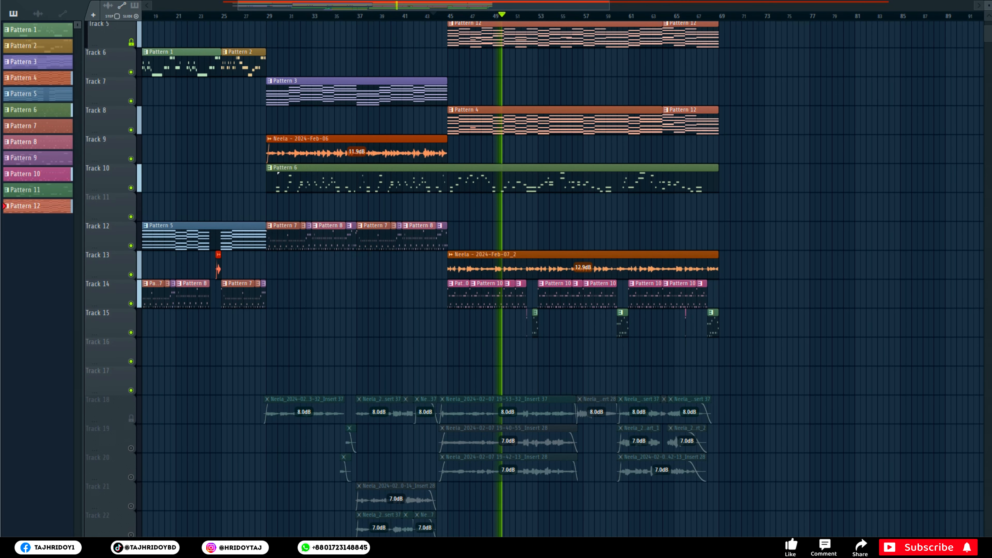
Reopen BSA Drum Bus during playback, raise Comp slightly, set Mix to 72% and close the plugin.
key("F9")
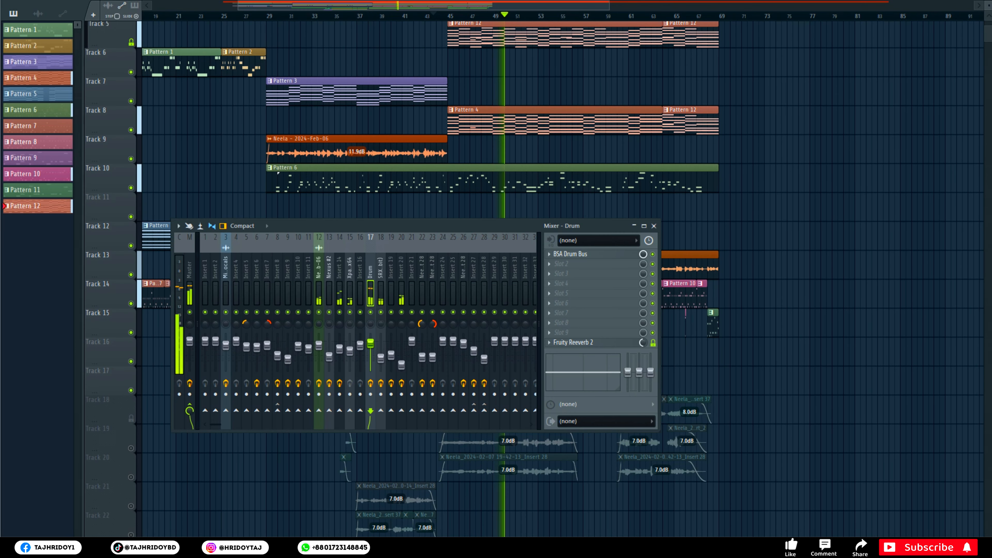
left_click(571, 255)
left_click_drag(569, 170, 504, 170)
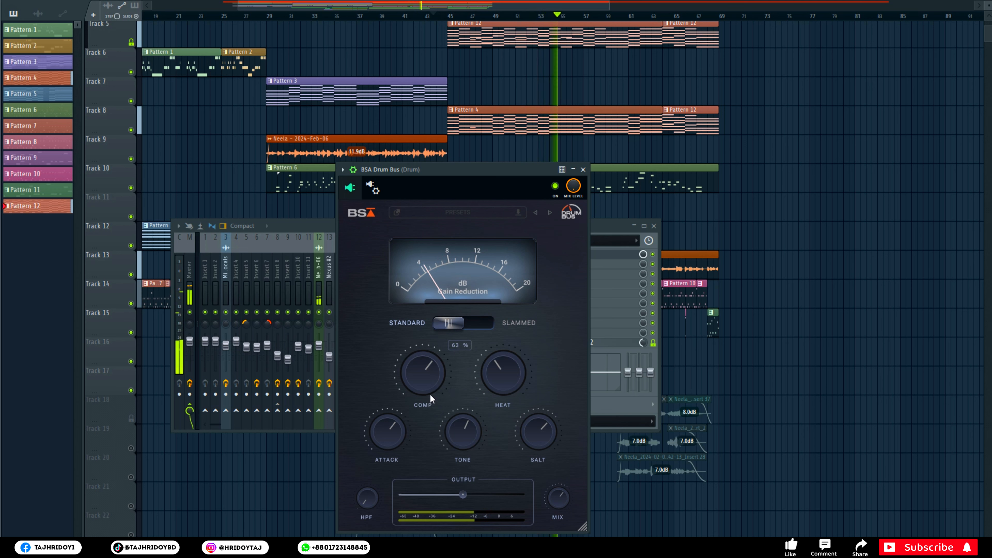
left_click_drag(428, 383, 428, 380)
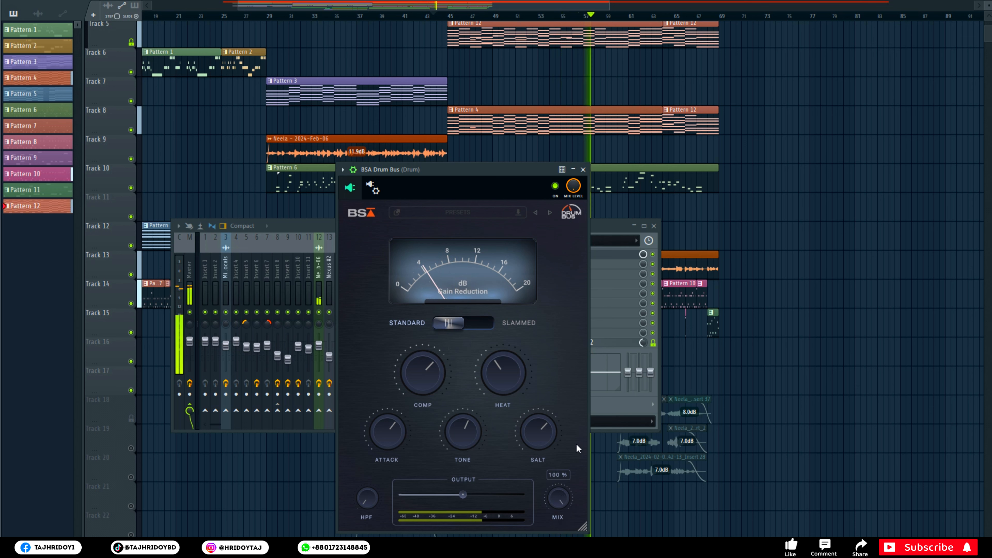
mouse_move(567, 485)
left_mouse_down()
mouse_move(563, 510)
mouse_move(564, 491)
left_mouse_up()
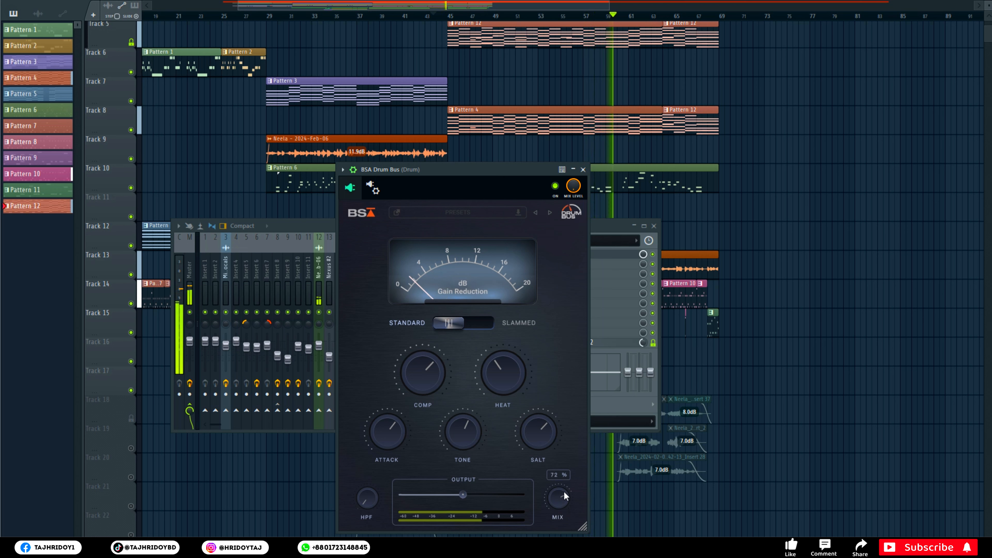
left_click(584, 169)
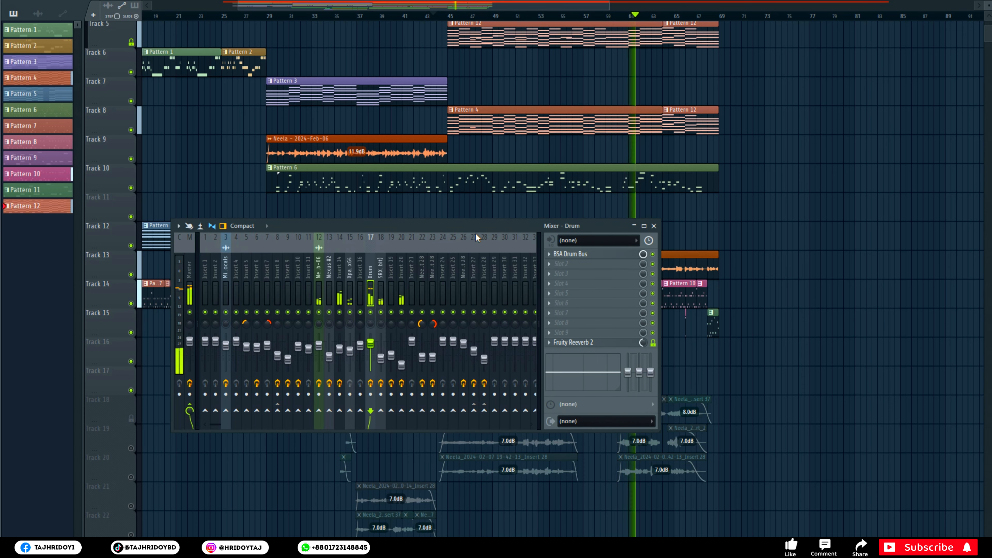
Solo the Drum mixer track and play the drums on their own.
key("space")
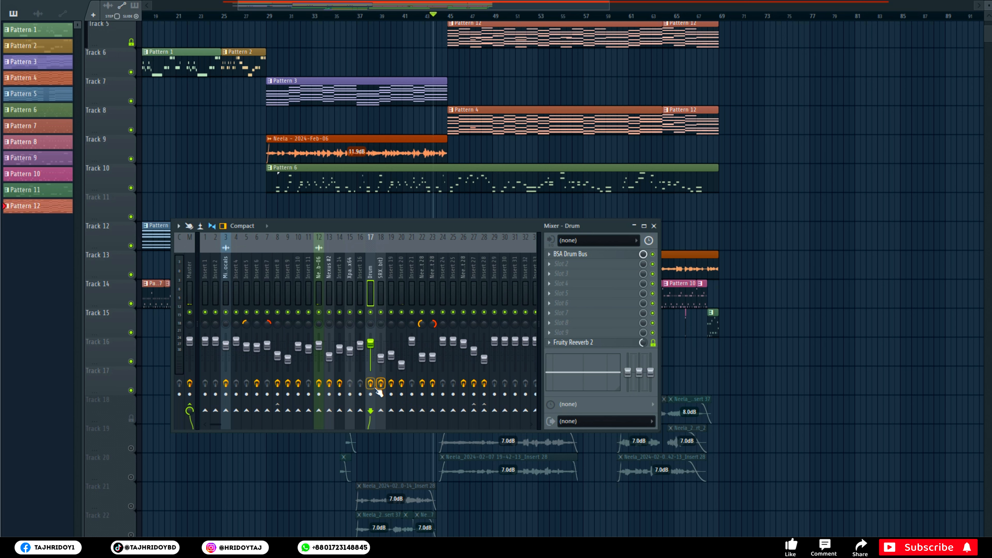
right_click(371, 313)
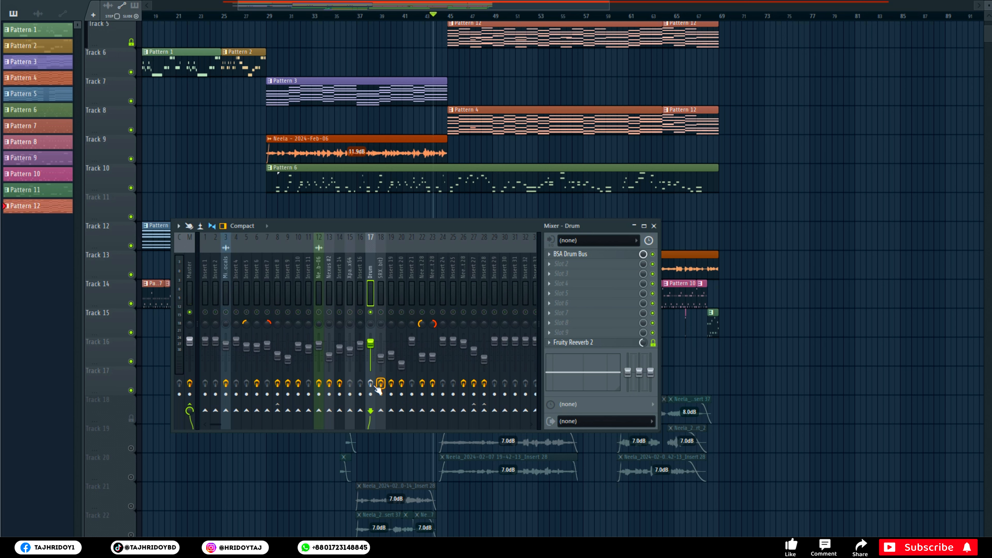
key("space")
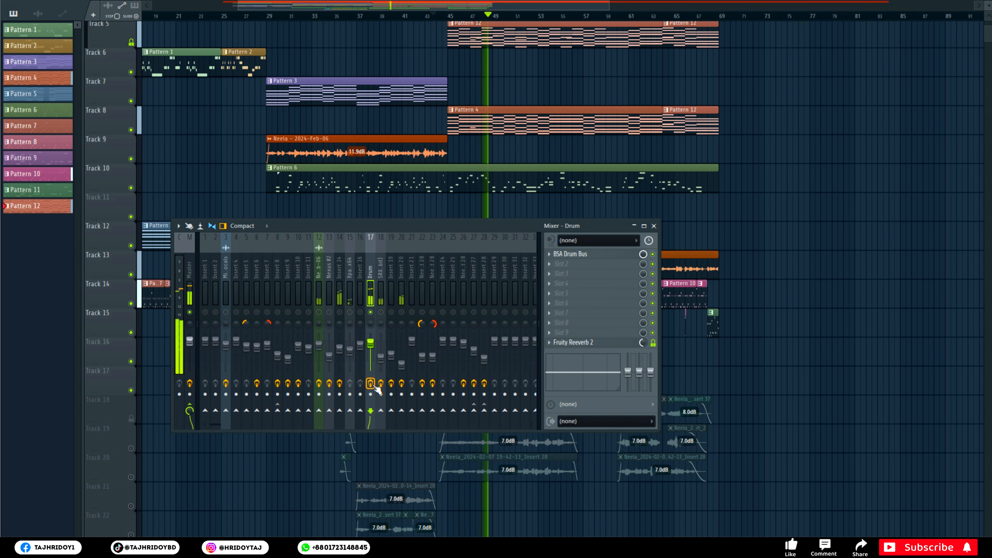
key("space")
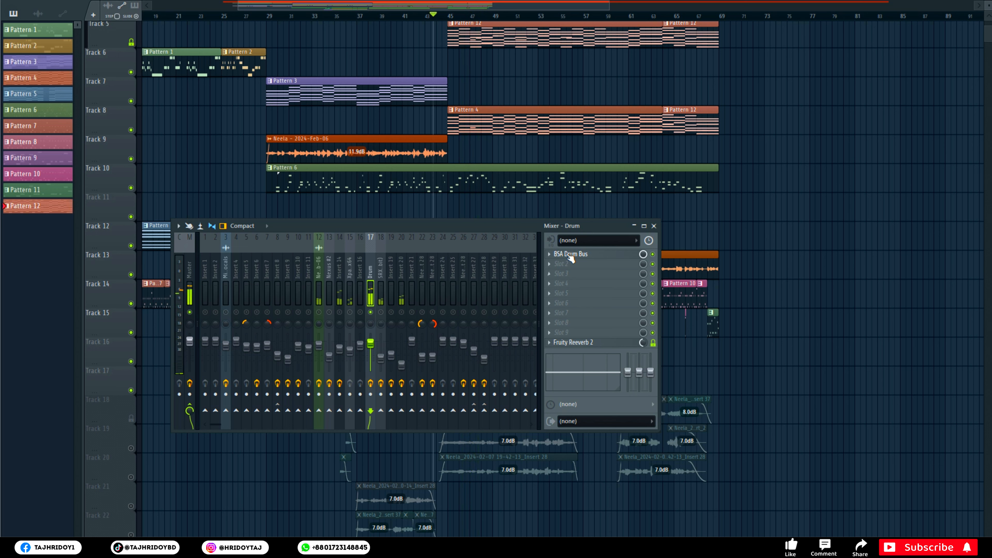
Load the Drum Bus Exciter factory preset in BSA Drum Bus and play the drums through it.
left_click(570, 254)
left_click(462, 211)
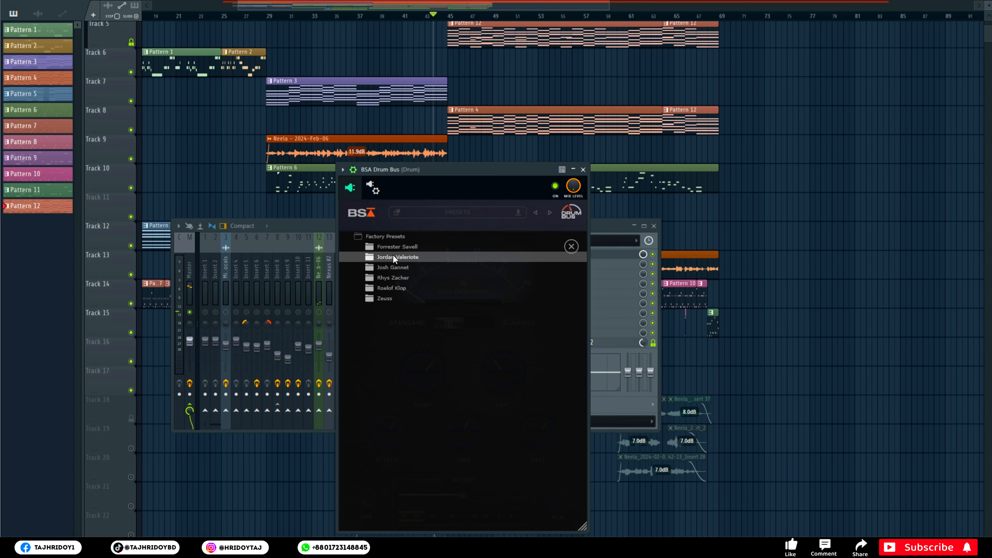
left_click(408, 267)
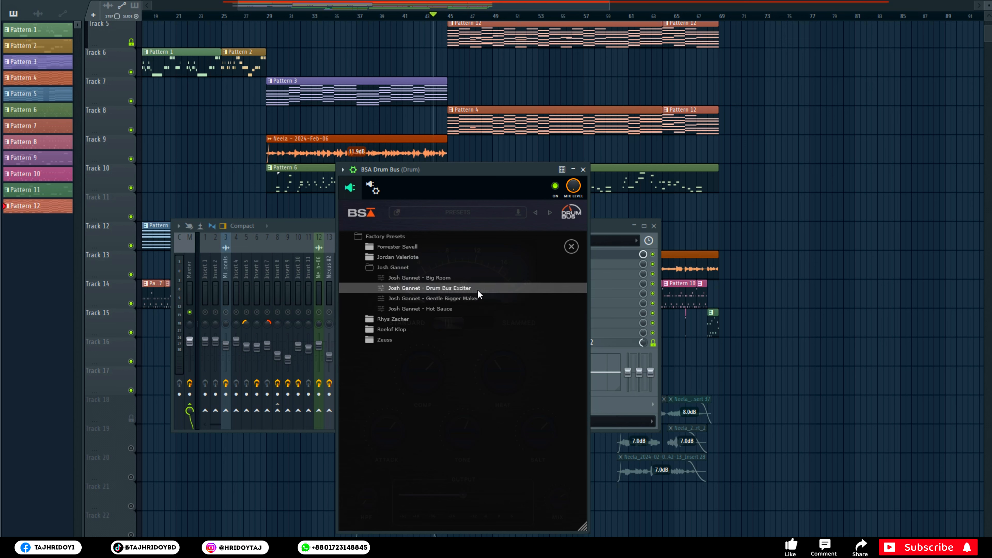
left_click(571, 246)
key("space")
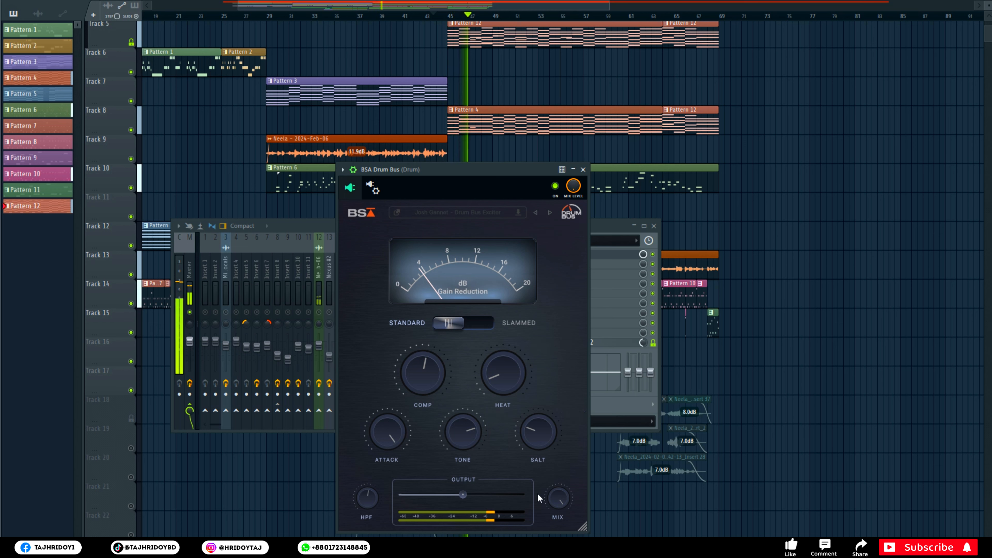
Load the Smooth Warm Drums factory preset and lower Tone to -69%.
left_click(488, 213)
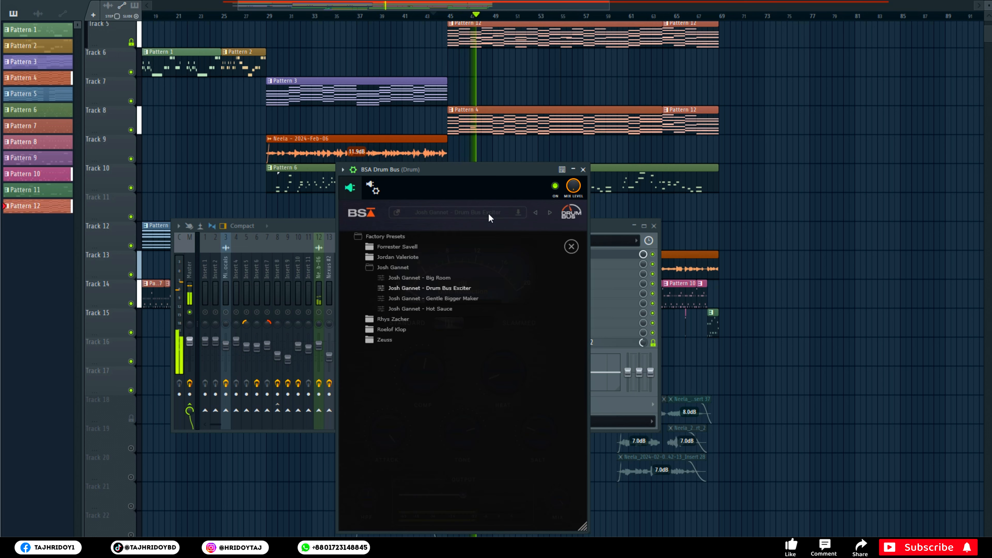
left_click(399, 246)
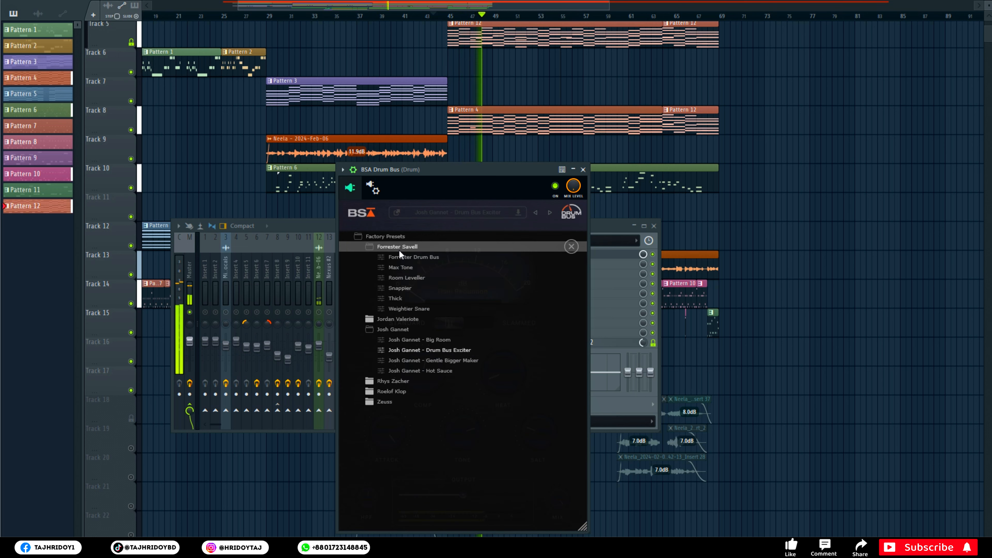
left_click(405, 317)
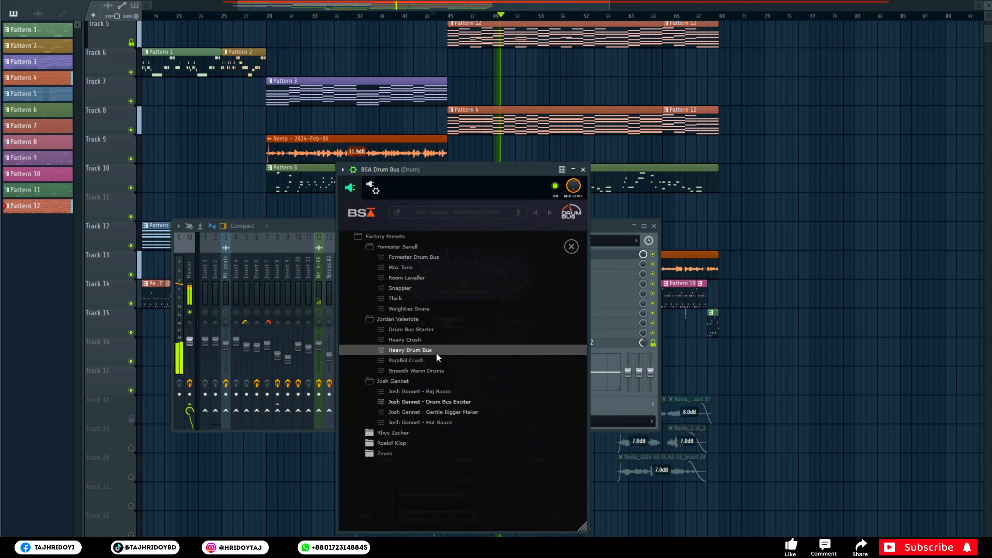
left_click(434, 371)
mouse_move(465, 416)
left_mouse_down()
mouse_move(478, 386)
mouse_move(461, 385)
mouse_move(457, 424)
left_mouse_up()
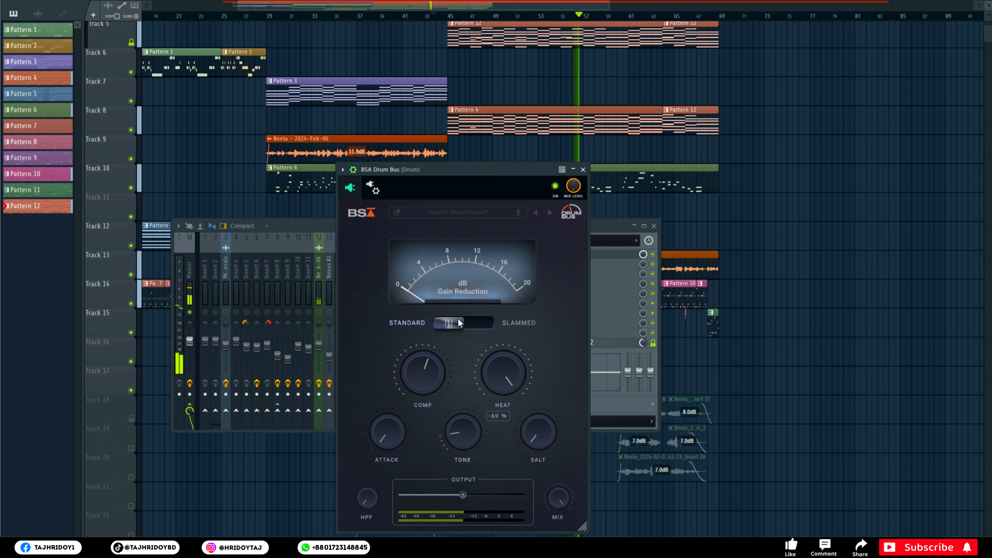
Reload the Drum Bus Exciter factory preset and stop playback.
left_click(454, 212)
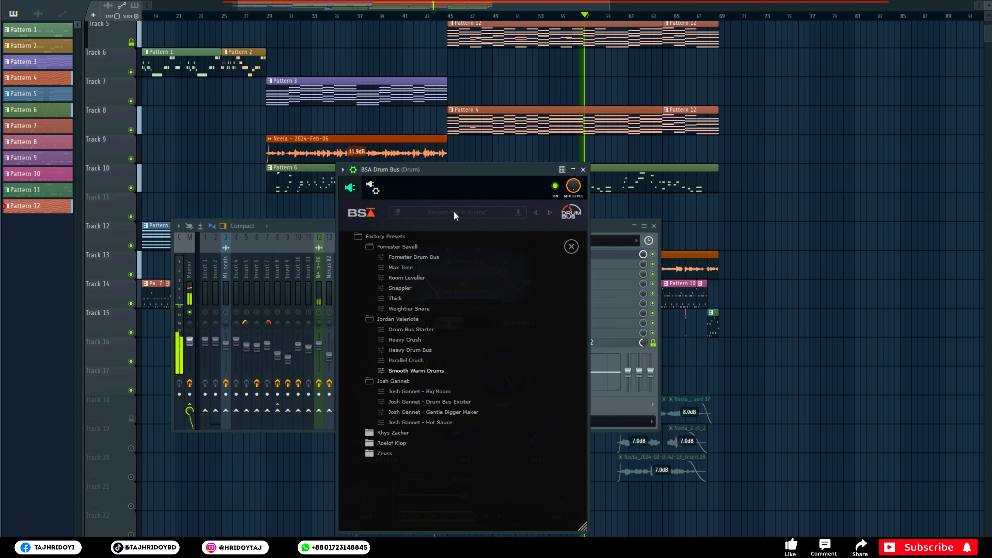
left_click(415, 413)
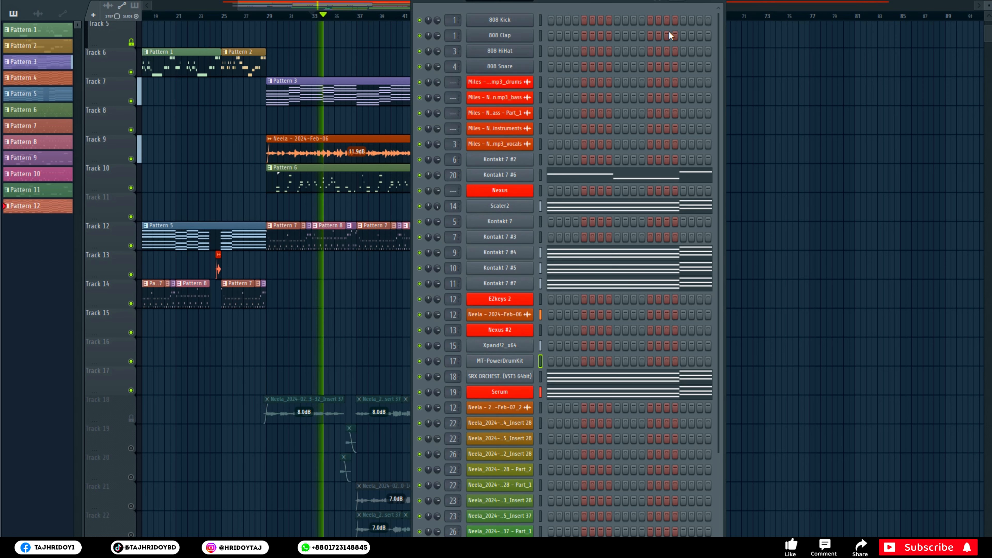
key("space")
left_click(333, 5)
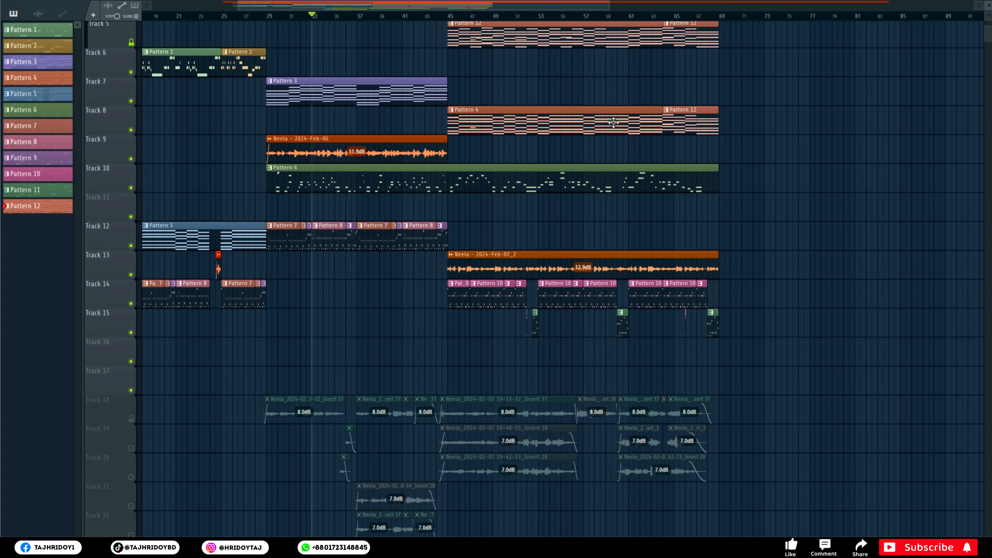
Reopen BSA Drum Bus from the Drum mixer track, hide its wrapper options and move the plugin window higher.
key("F9")
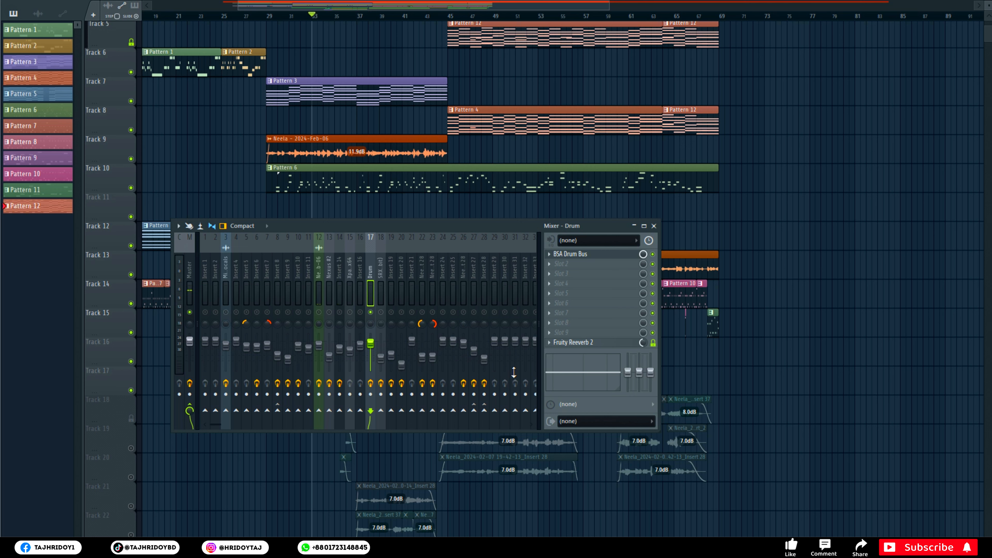
left_click(572, 258)
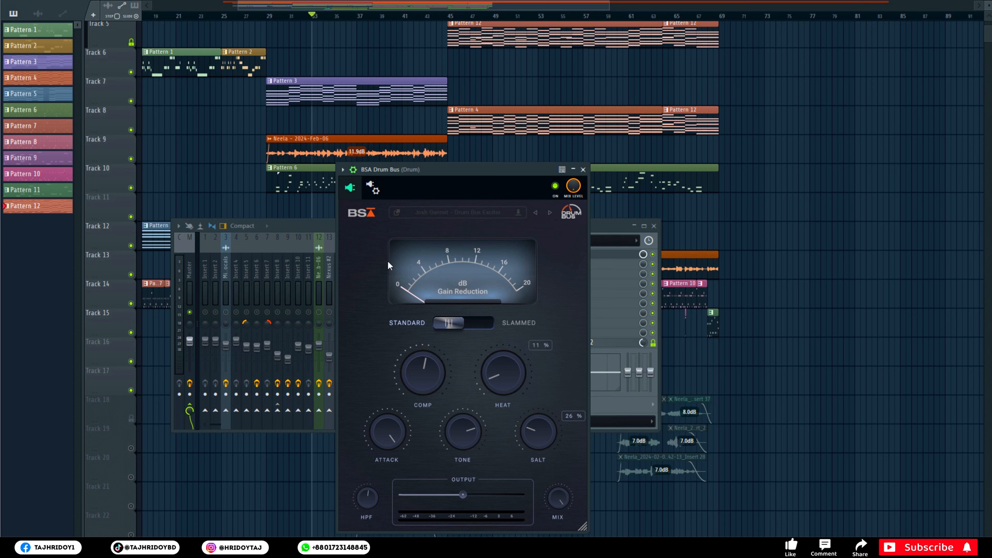
left_click(354, 172)
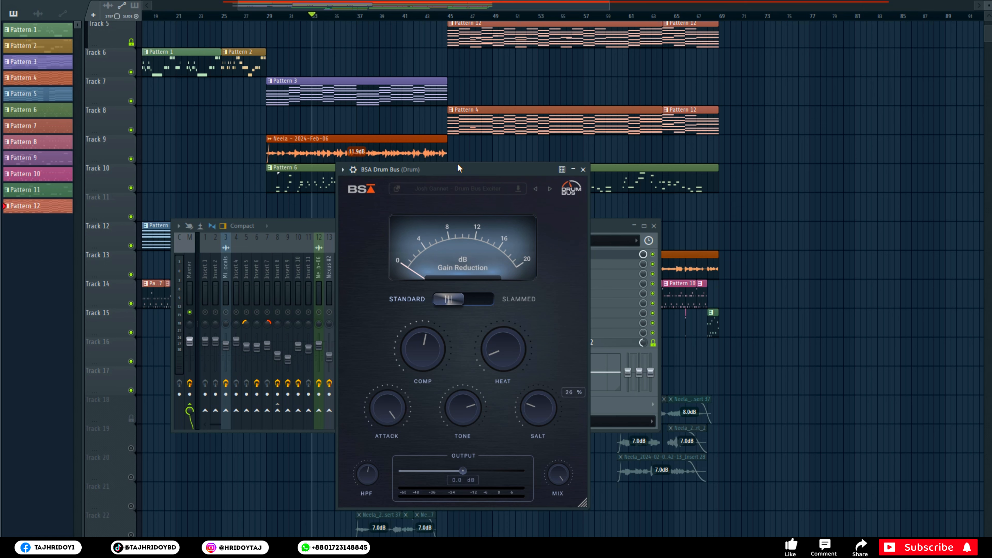
left_click_drag(459, 167, 462, 129)
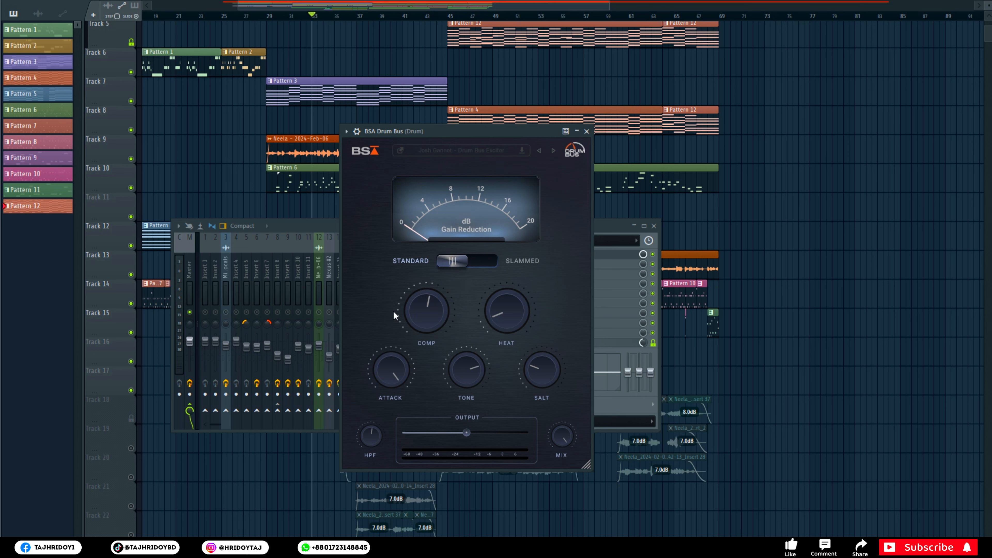
mouse_move(498, 322)
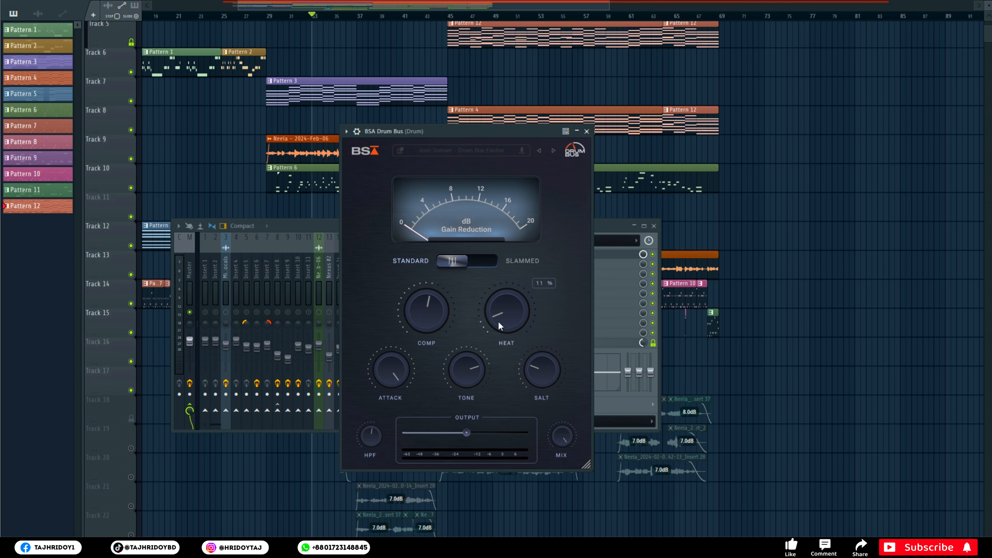